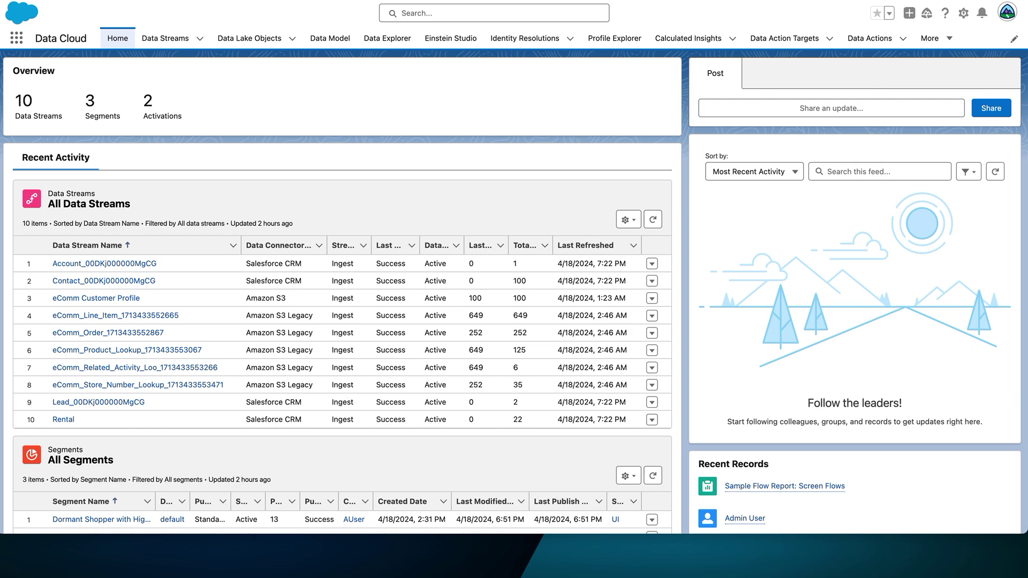
Open the Setup gear menu from the Data Cloud home page.
click(964, 13)
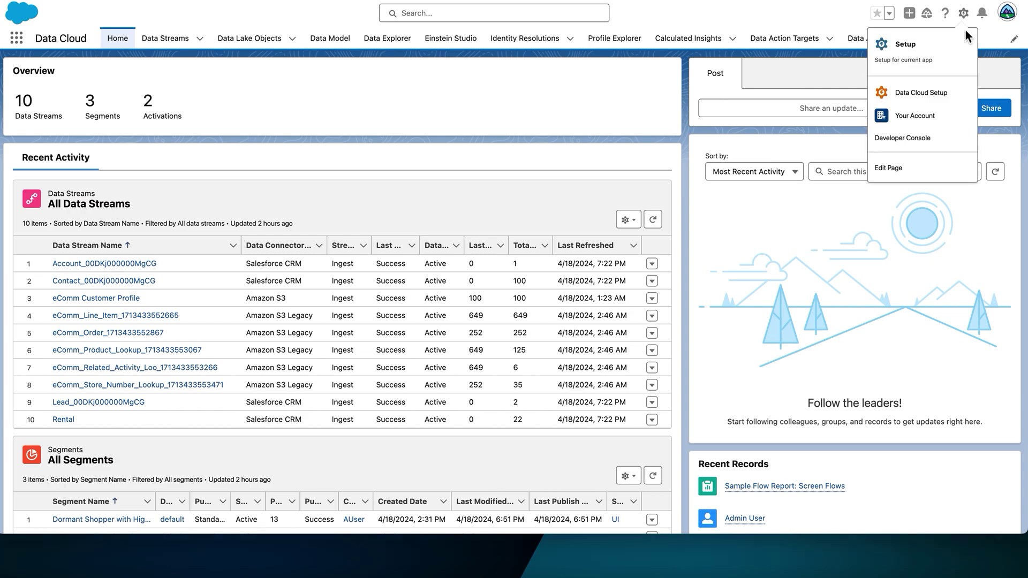
In Data Cloud Setup's Websites & Mobile Apps, add a Mobile App connector named 'Mockup Mobile App'.
click(951, 99)
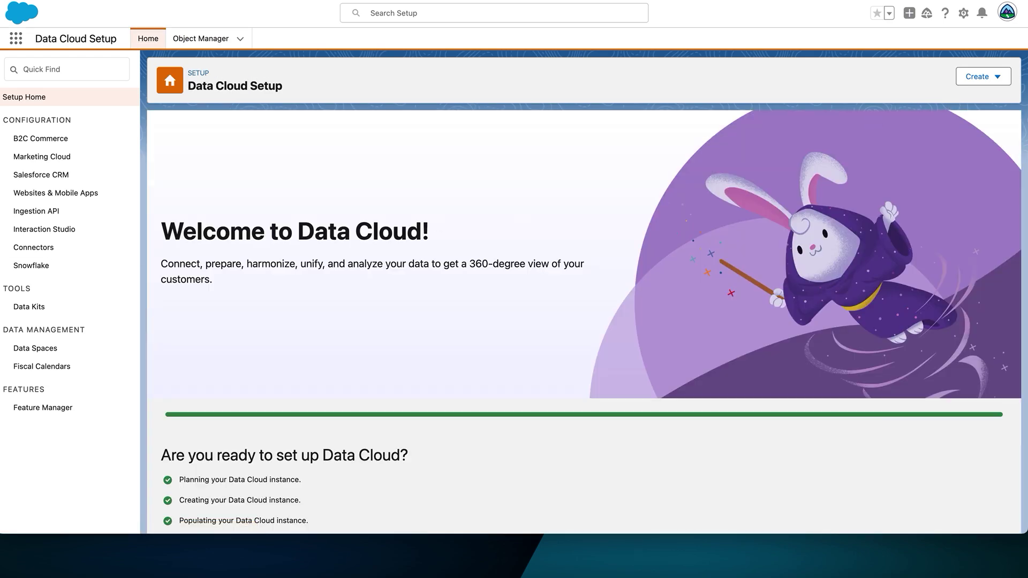
click(69, 198)
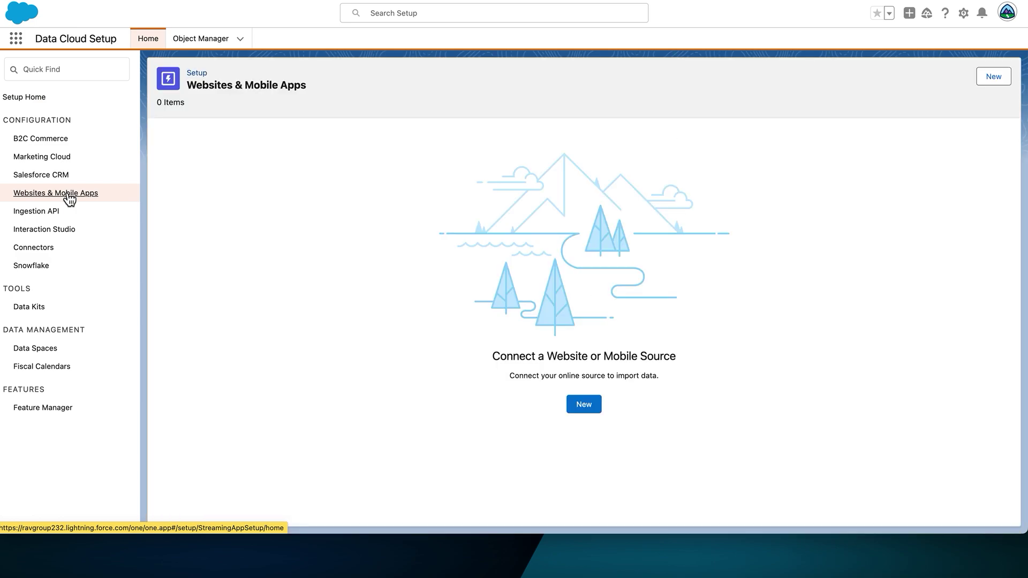
click(594, 409)
text(Mockup)
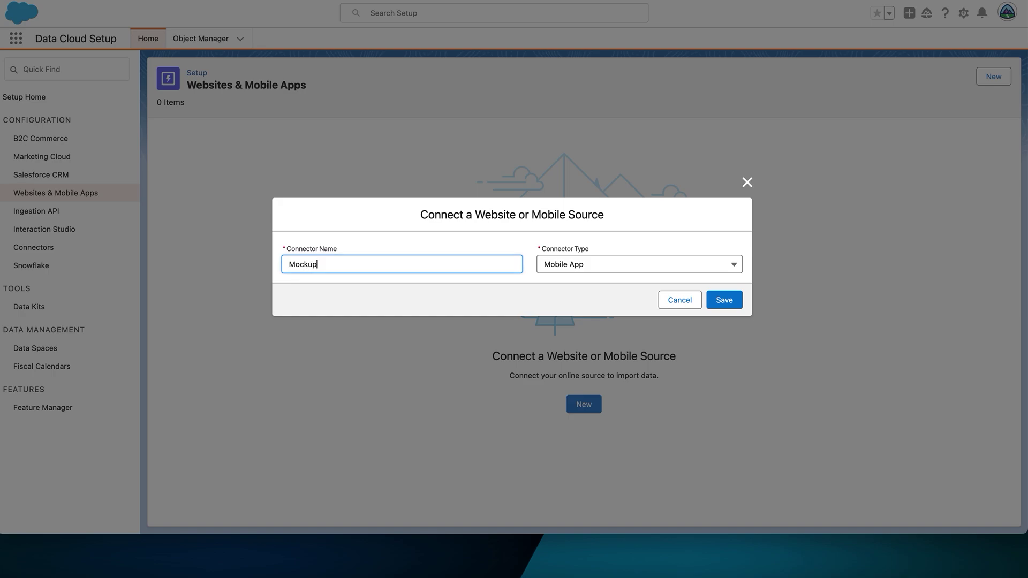
text( Mobile App)
click(724, 300)
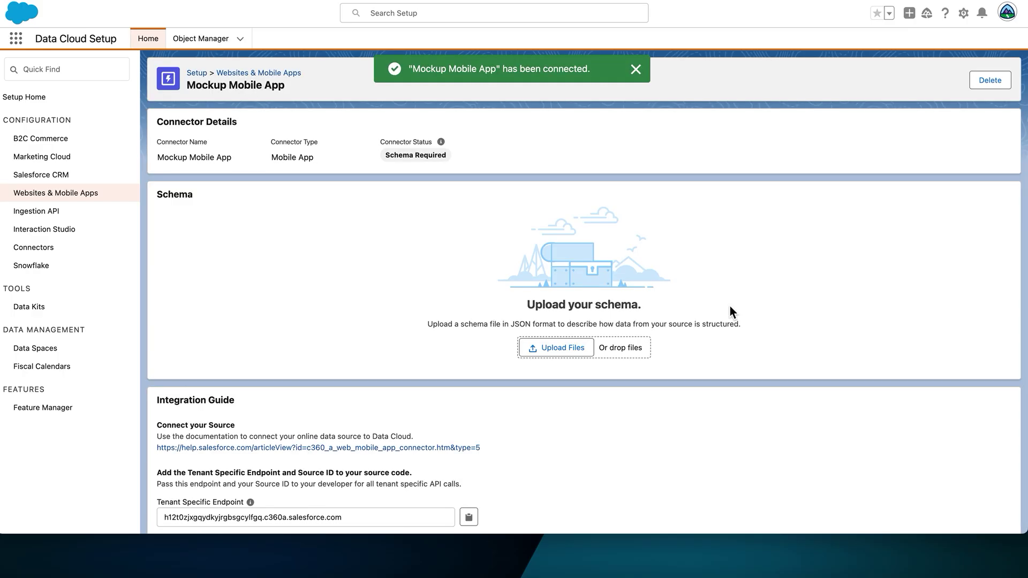
Upload realtimeschema.json as the connector schema, adding the 53-field MobileEngagement event.
click(566, 351)
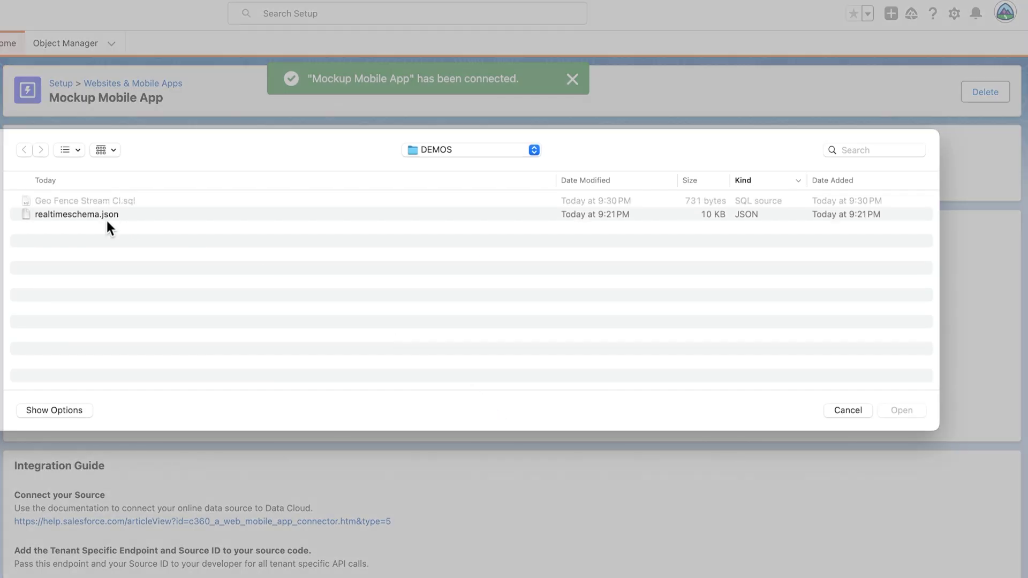
click(107, 226)
click(901, 412)
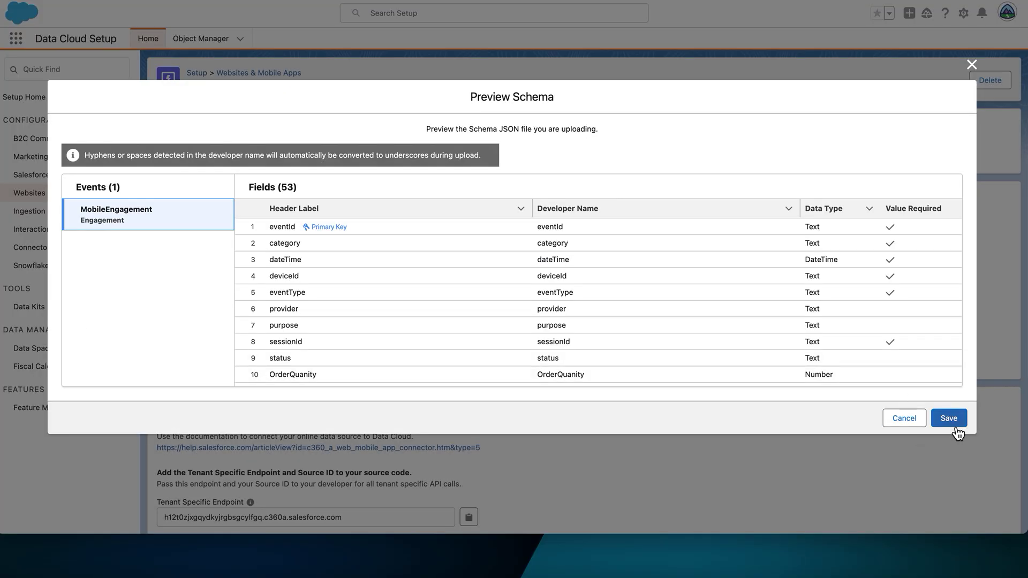
click(956, 426)
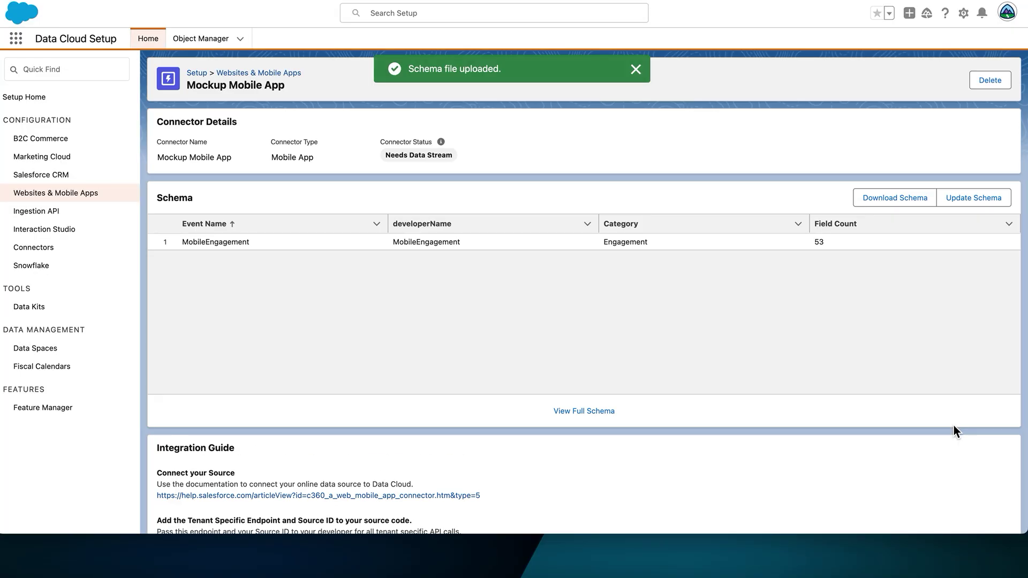
click(16, 39)
Switch to the Data Cloud app and start a new Mobile App data stream.
text(data)
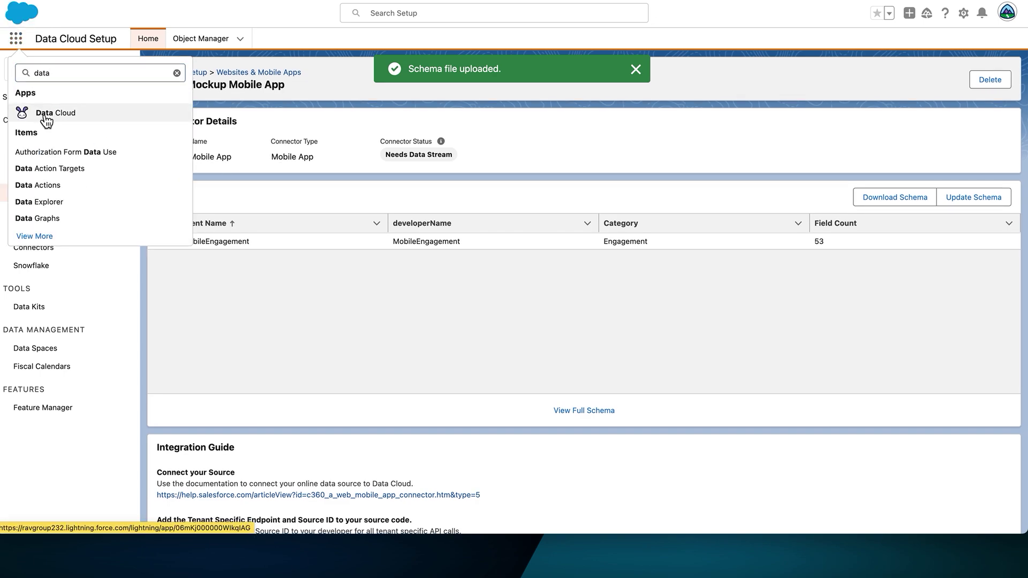
click(45, 114)
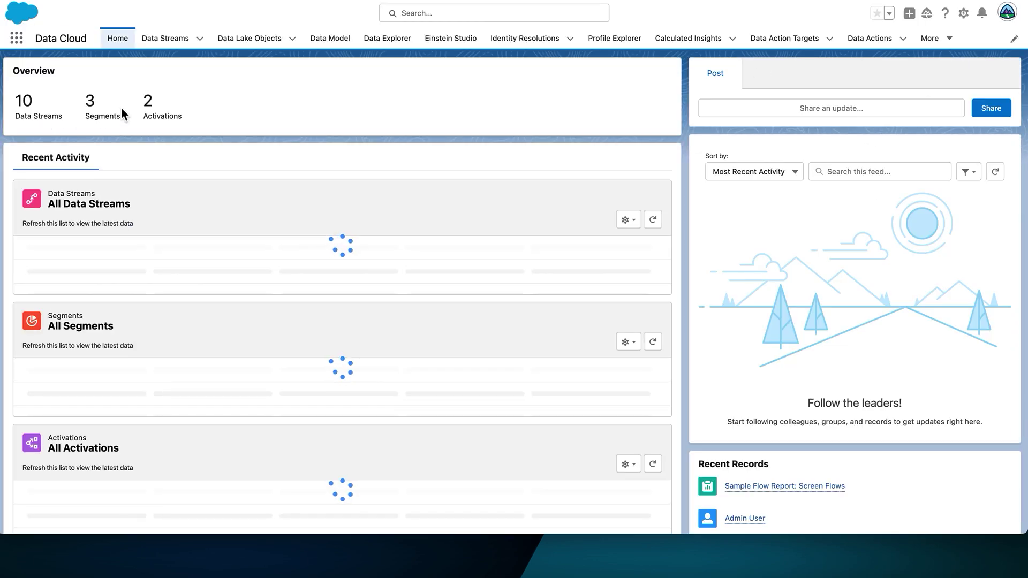
click(186, 52)
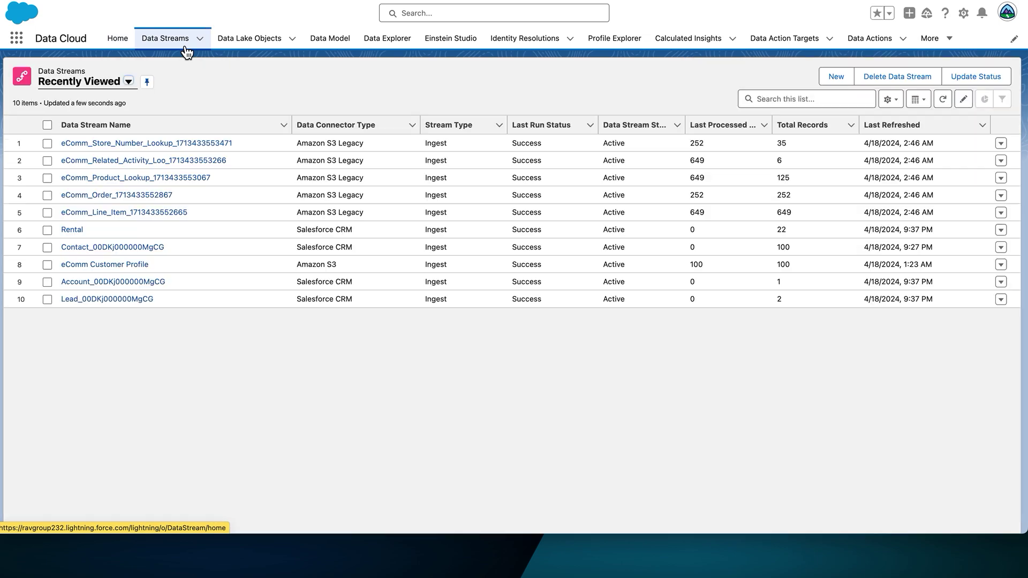
click(844, 86)
click(371, 190)
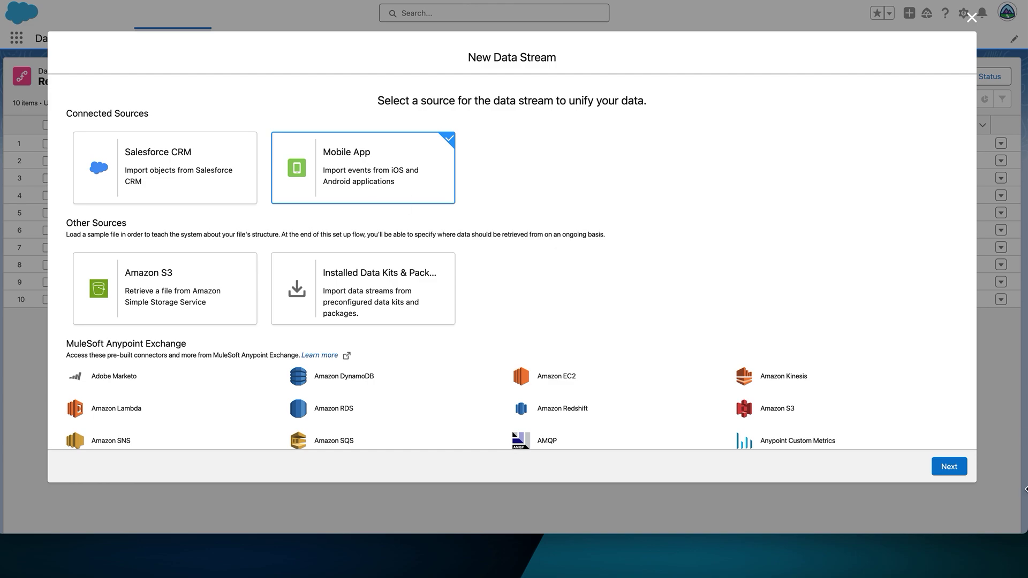
click(958, 467)
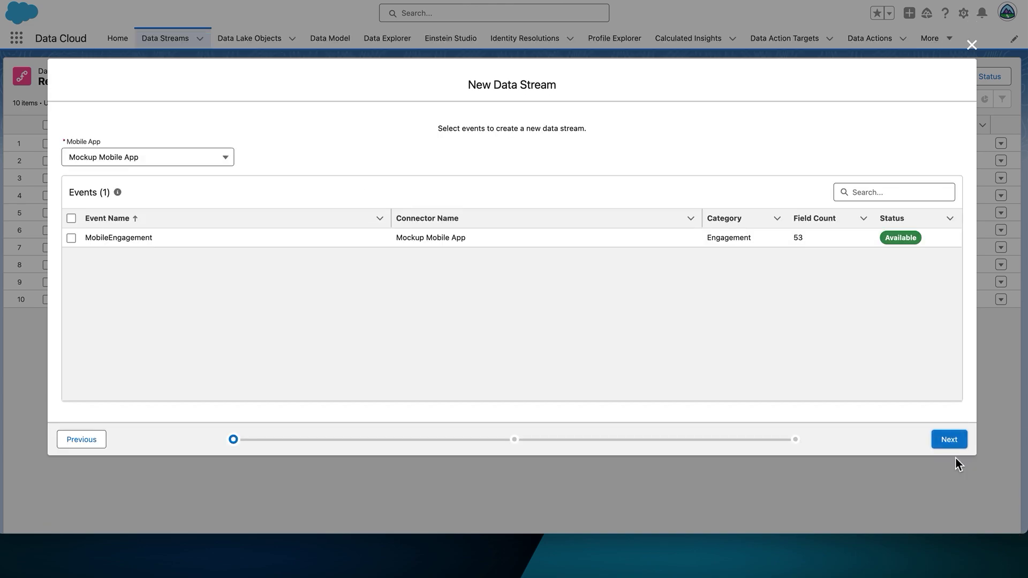
Select the MobileEngagement event, deploy the stream, and start its data mapping.
click(73, 241)
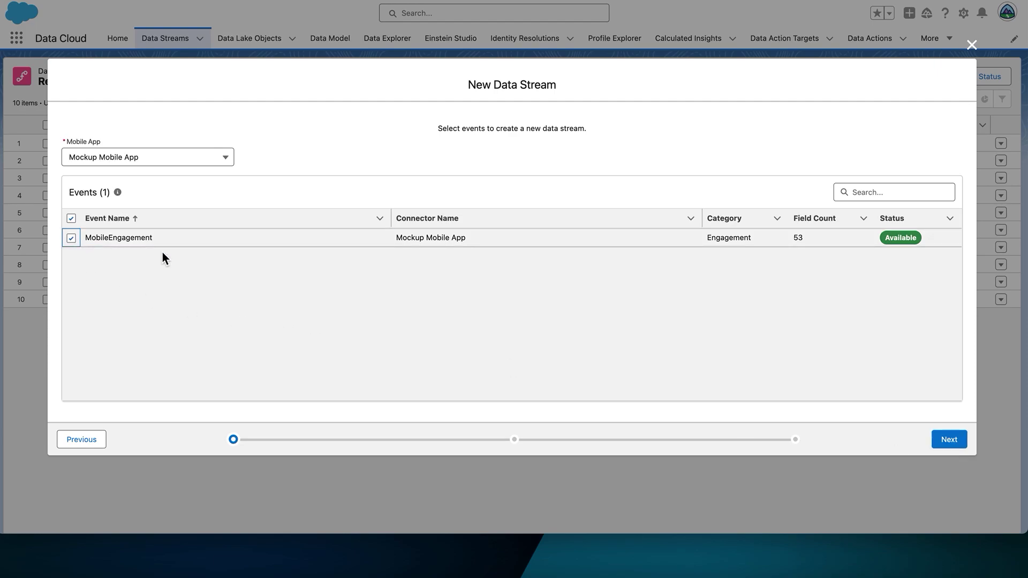
click(953, 438)
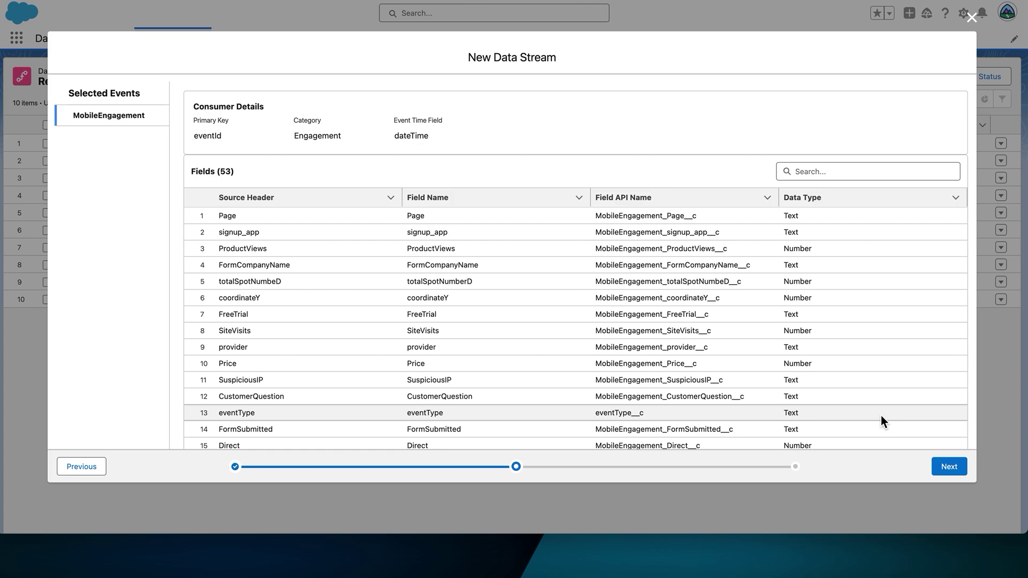
click(951, 467)
click(953, 373)
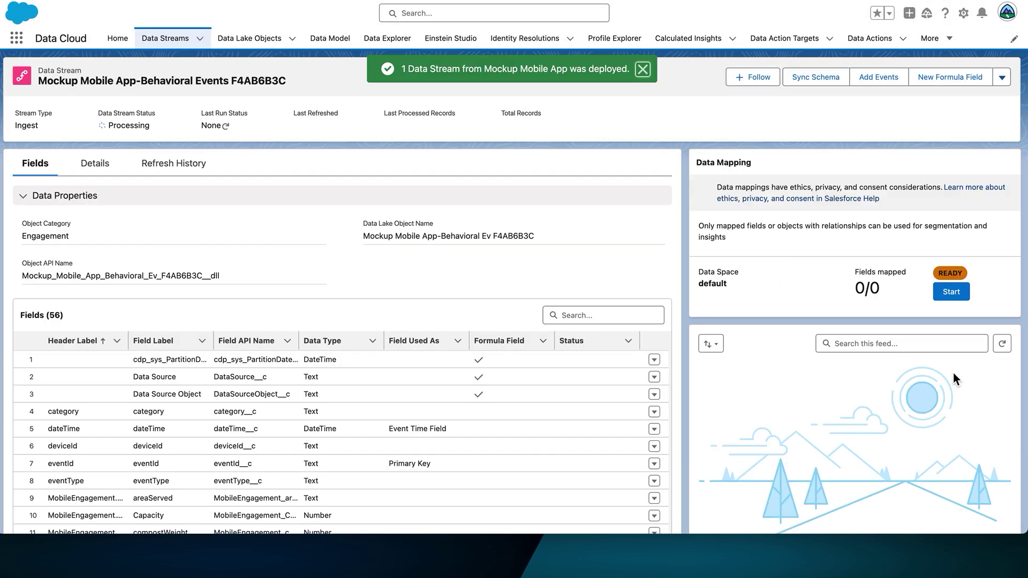
click(958, 300)
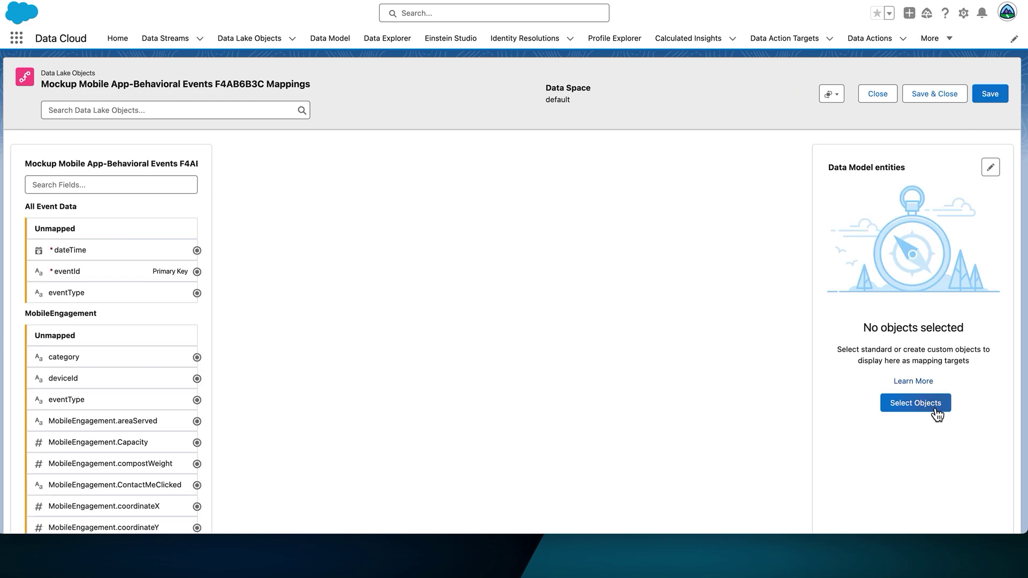
Create a custom data model object 'Real Time Mobile Events' and map all 53 stream fields to it.
click(935, 411)
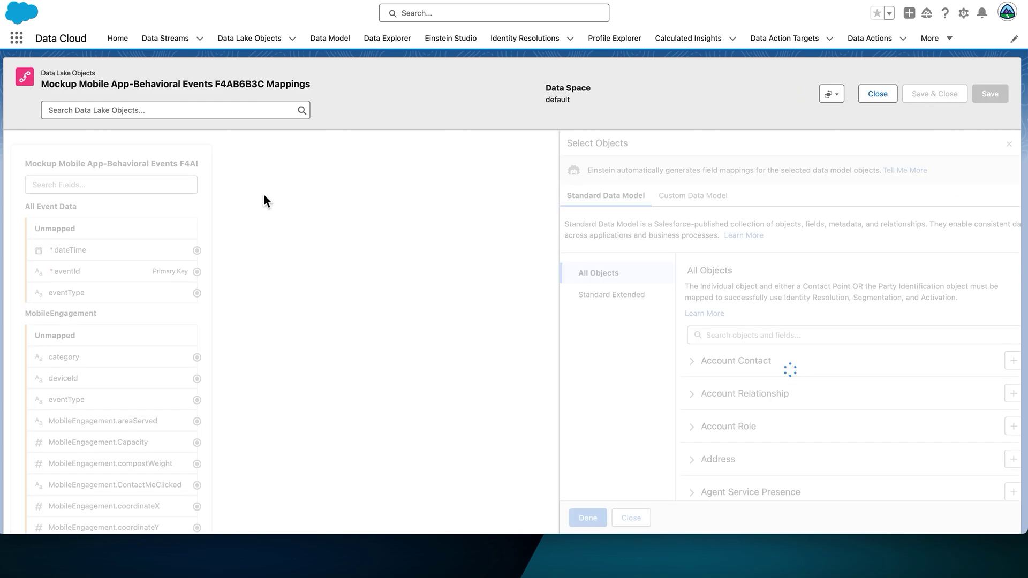
click(717, 202)
click(663, 281)
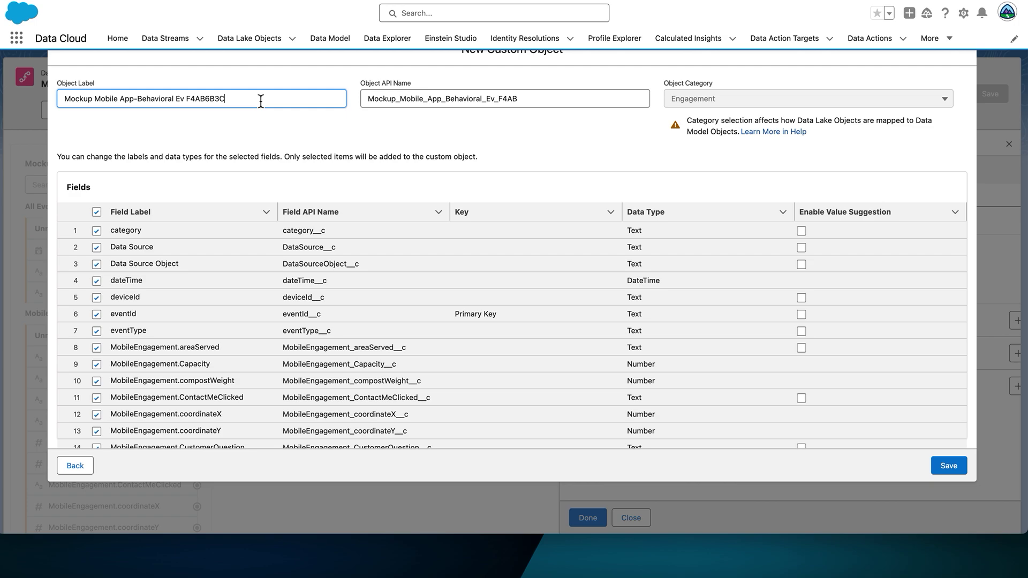
drag(257, 99, 32, 94)
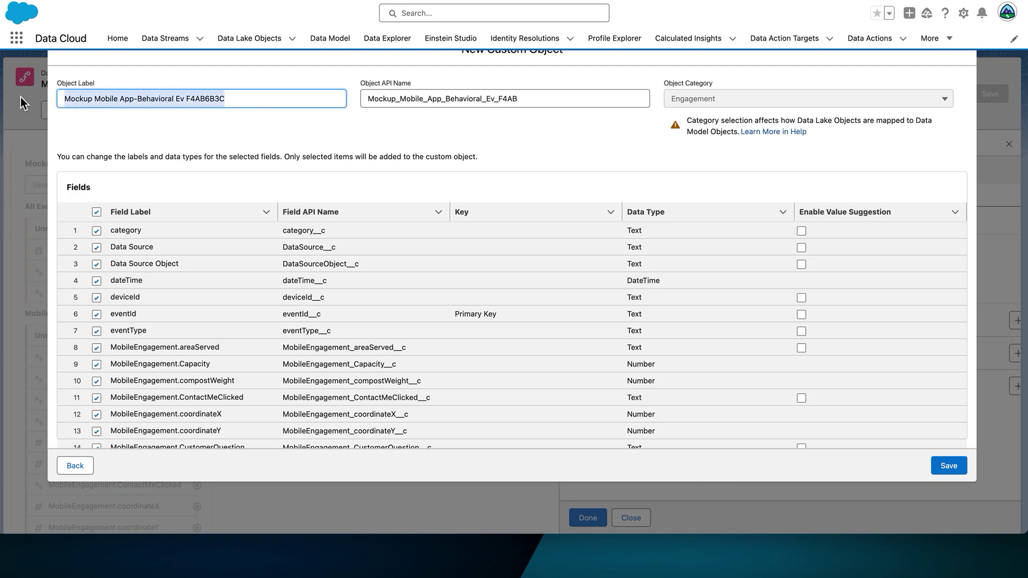
text(R)
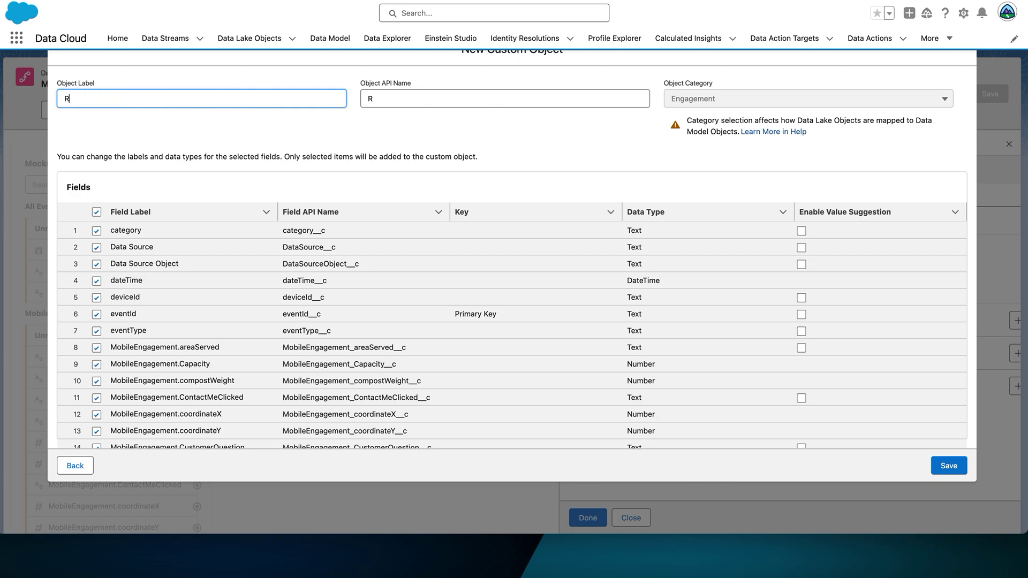
text(eal Time Mobil)
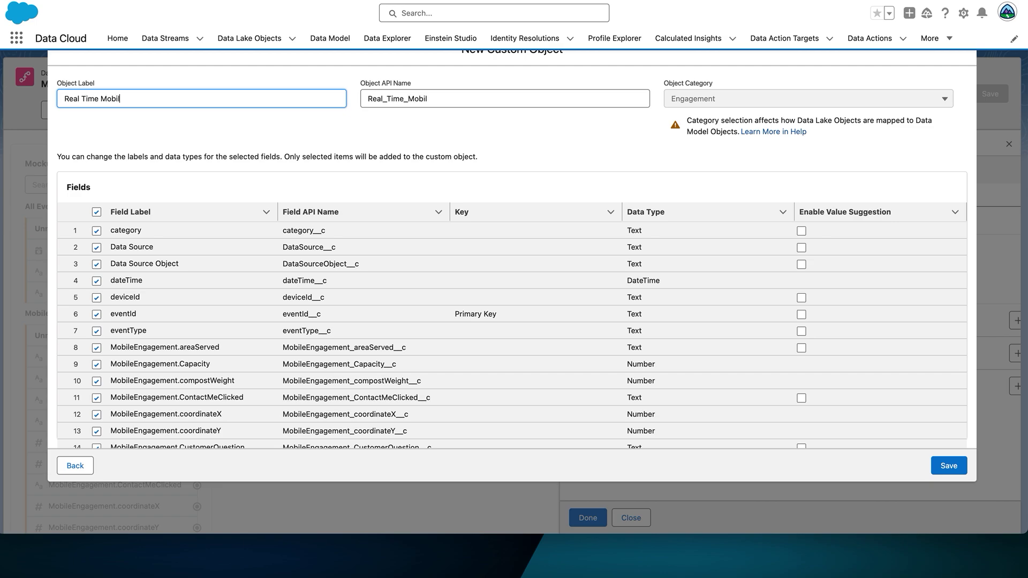
text(e Events)
click(954, 470)
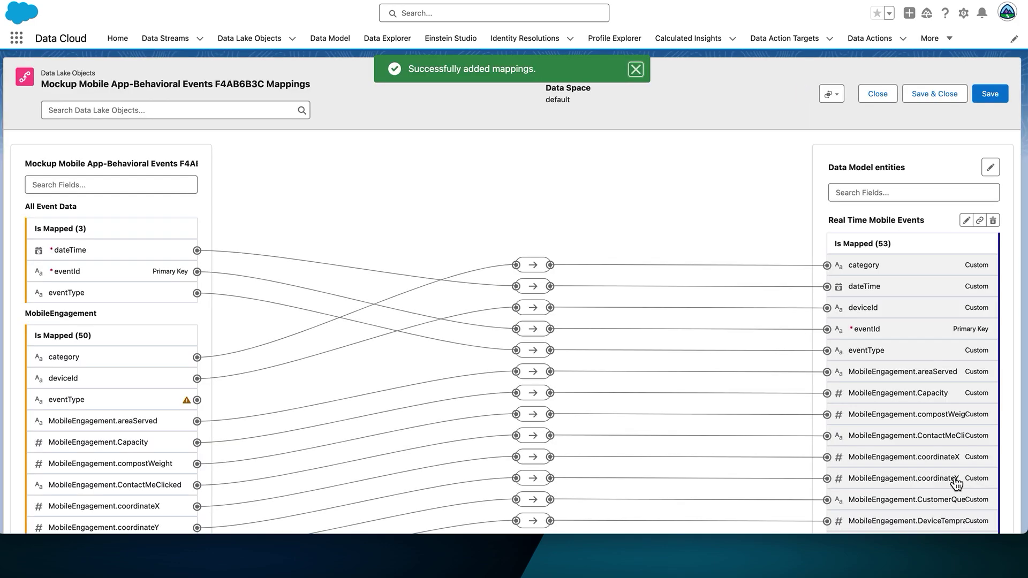
scroll(648, 292, down, 15)
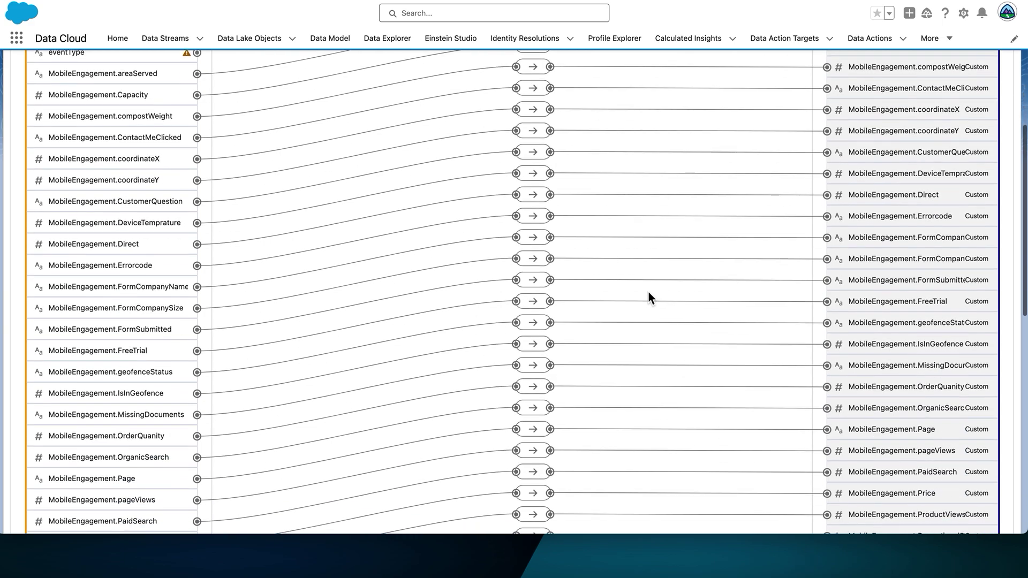
scroll(648, 290, up, 15)
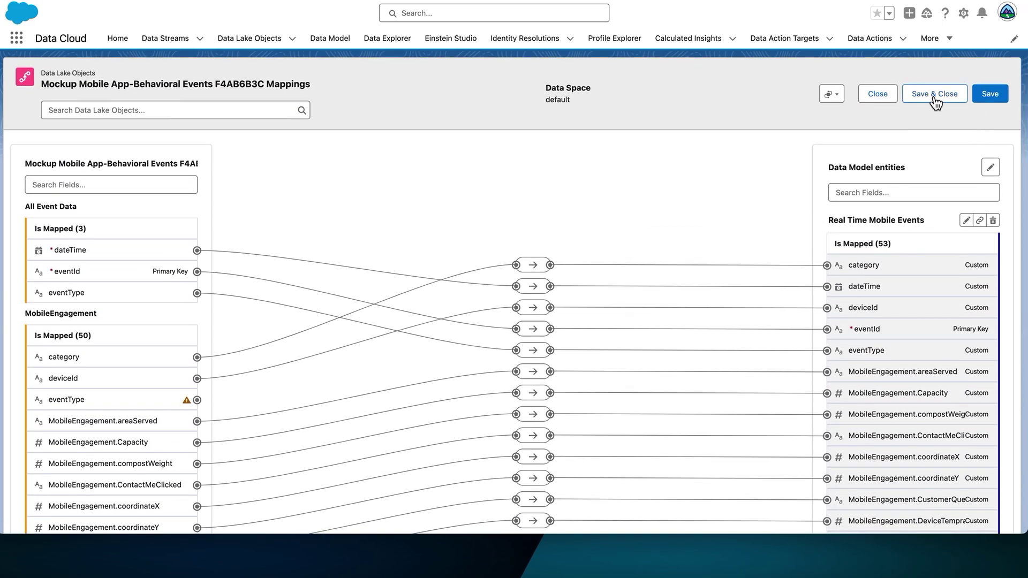
Save and close the mappings, then start a new streaming insight from Calculated Insights.
click(934, 94)
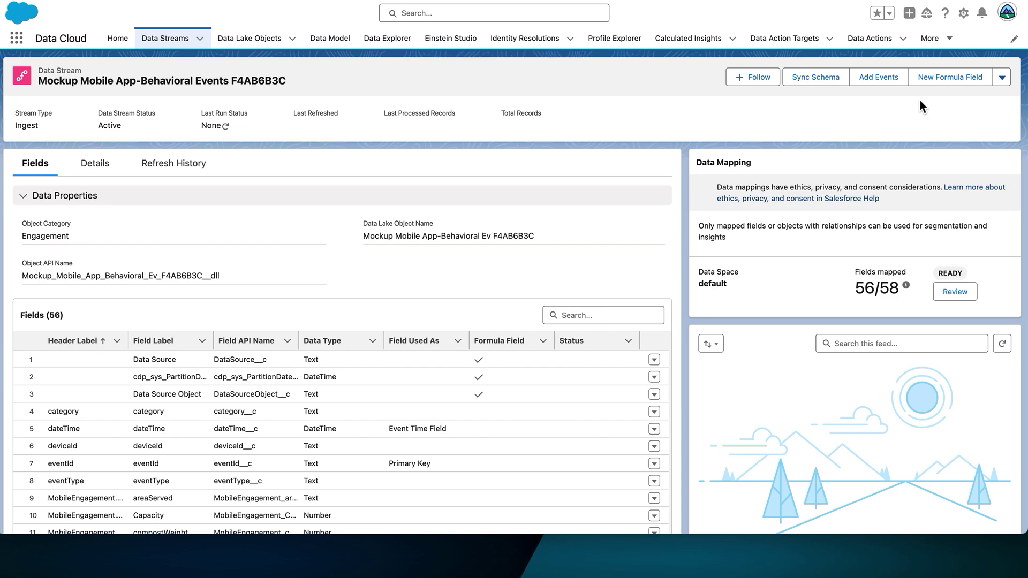
click(707, 44)
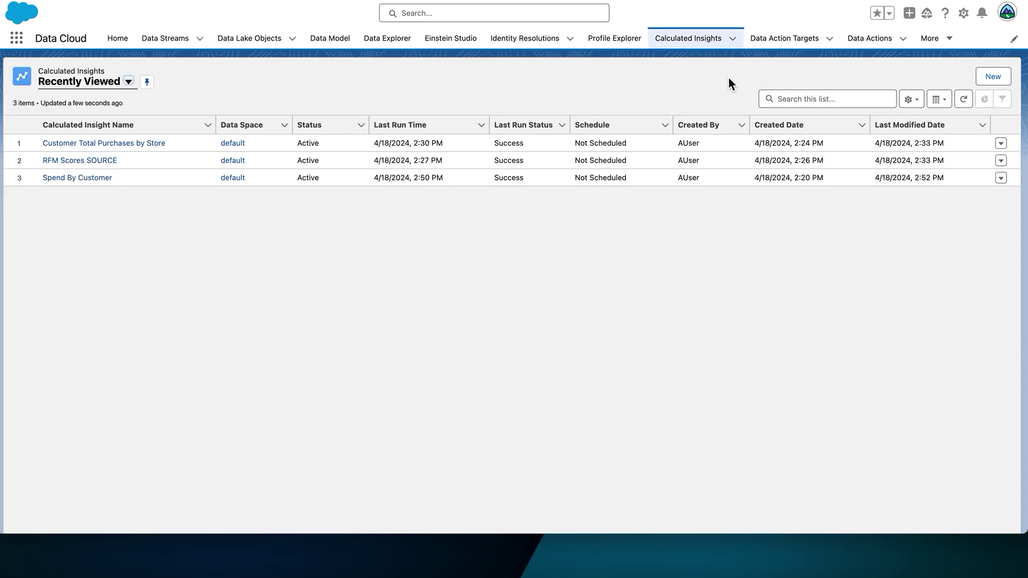
click(1008, 81)
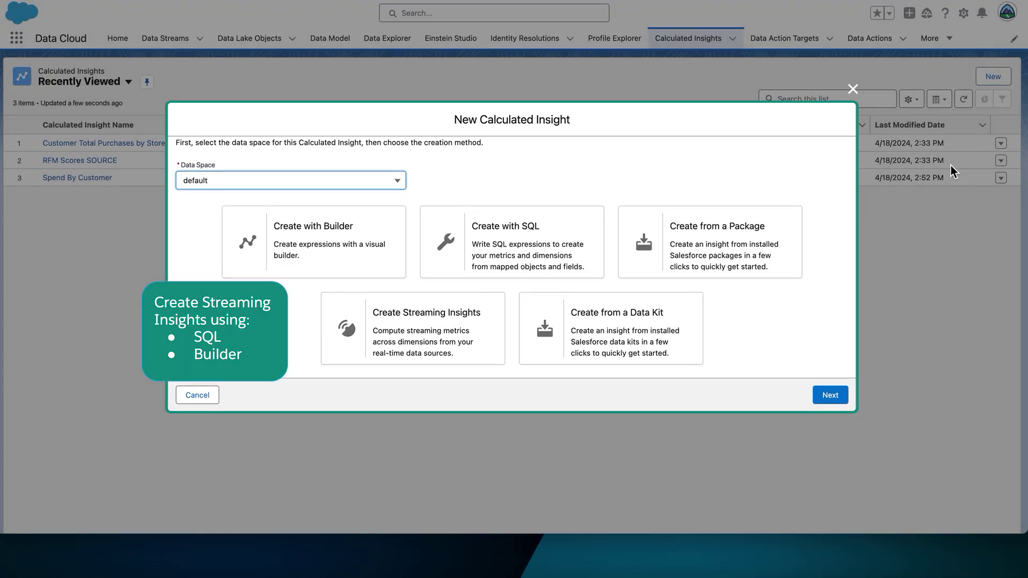
click(451, 328)
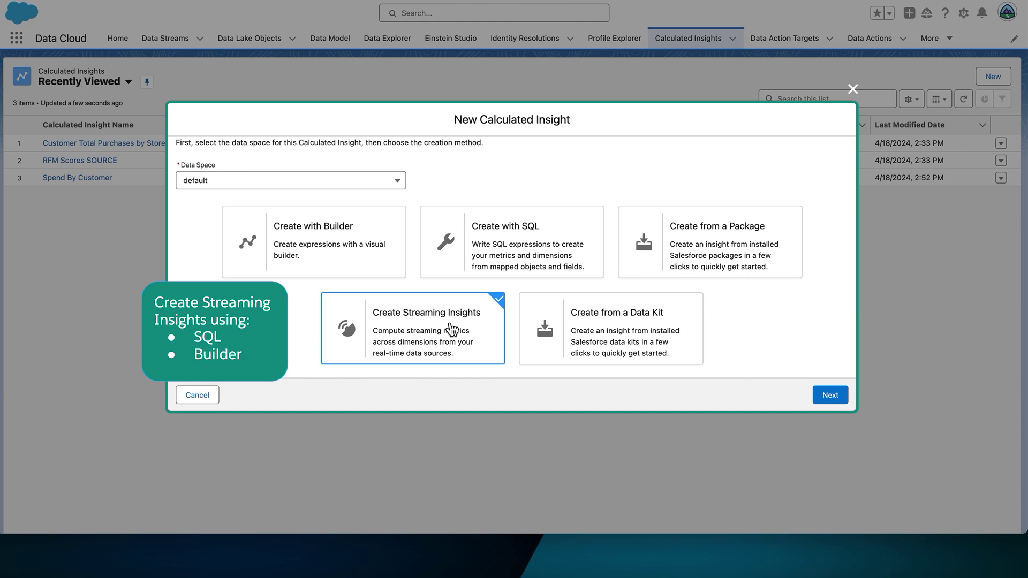
click(831, 395)
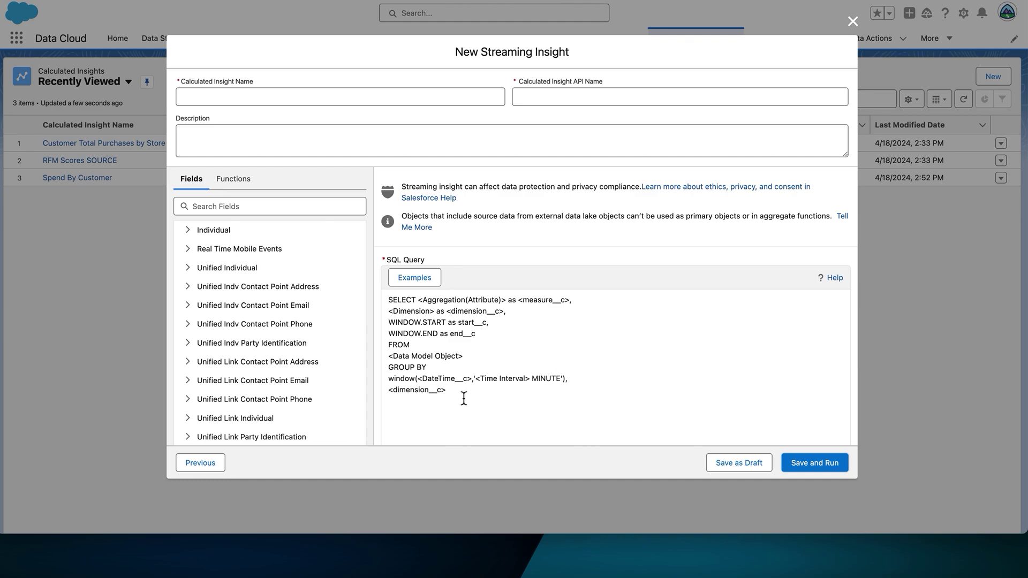
Replace the template with the geofence streaming SQL query and check its syntax.
drag(473, 399, 388, 301)
key(ctrl+v)
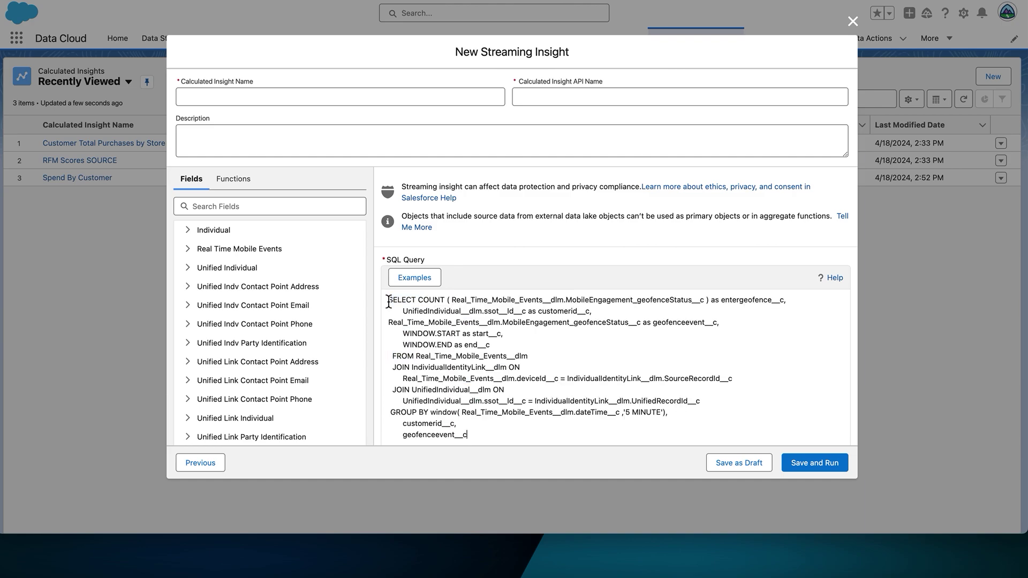
scroll(480, 341, down, 2)
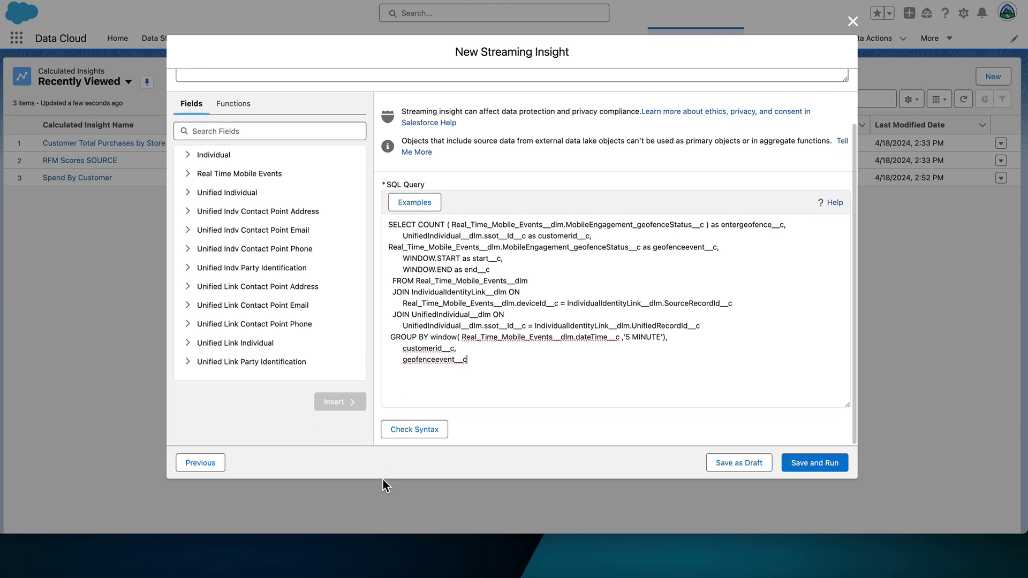
click(414, 429)
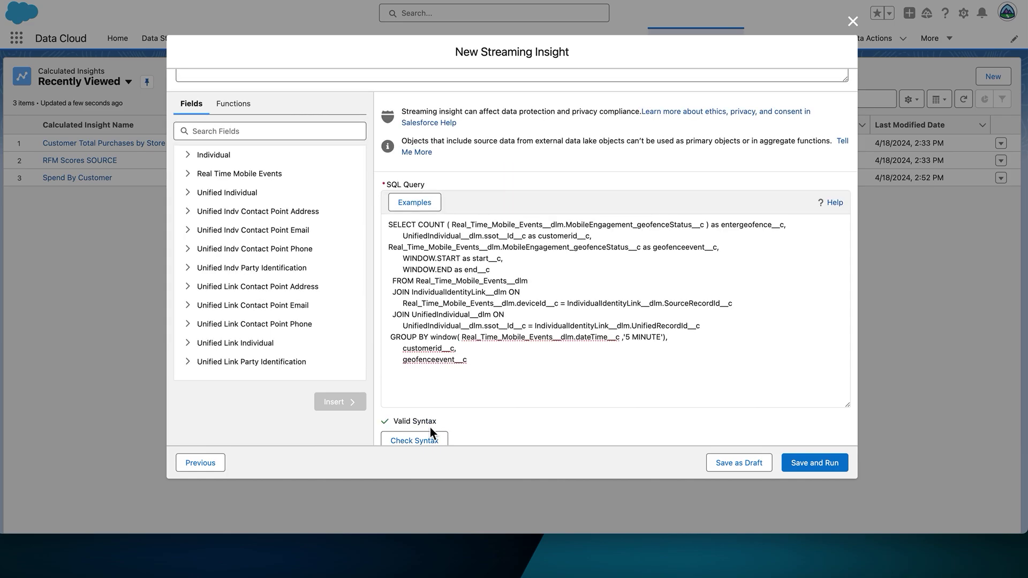
scroll(429, 427, up, 3)
Name the insight 'Geo Fence Stream' and save and run it.
click(267, 102)
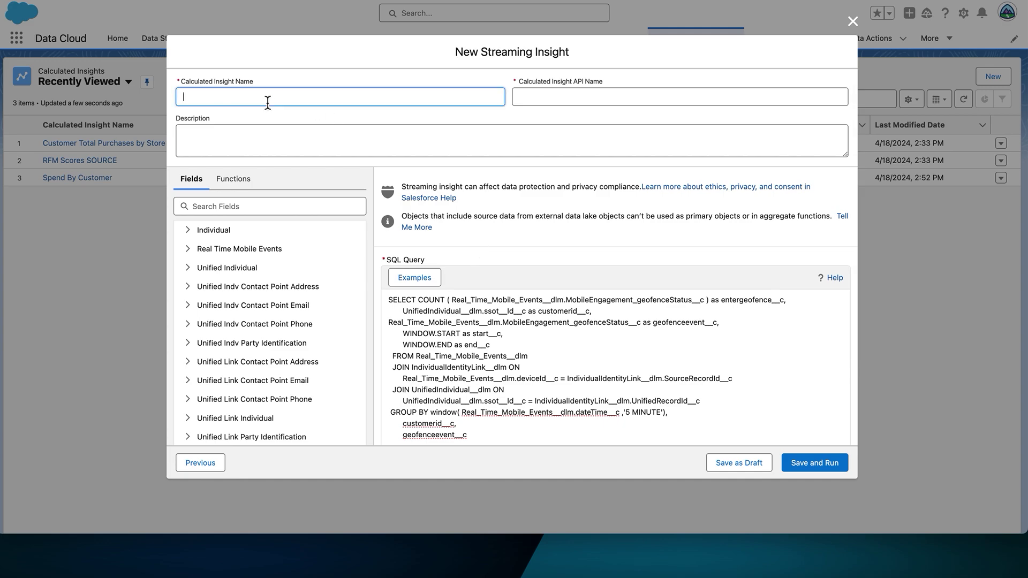
text(Geo Fence Stream)
click(818, 464)
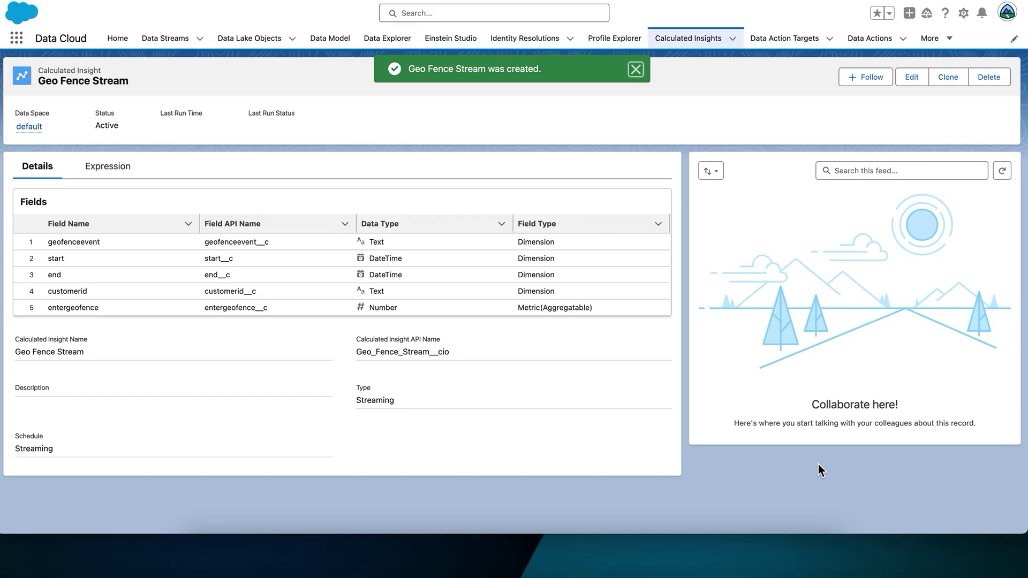
click(795, 50)
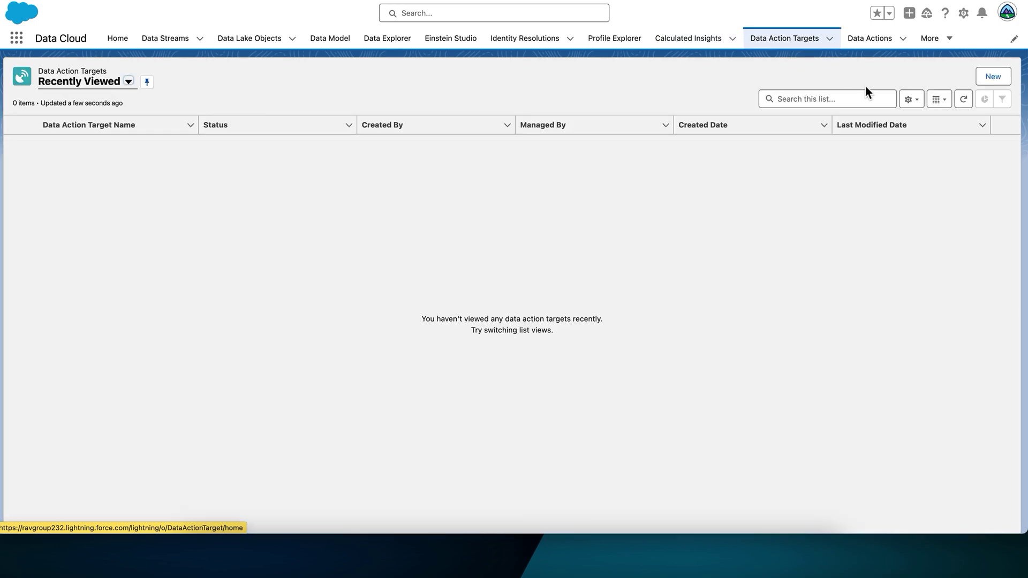
Add a data action target named 'Salesforce Platform Event' with target type Salesforce Platform Event.
click(993, 76)
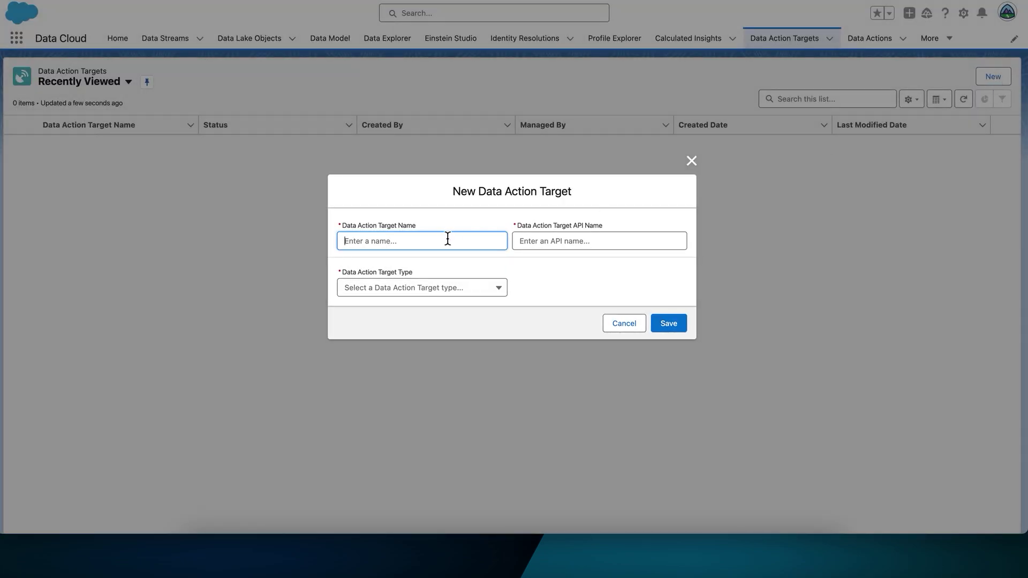
text(Salesforce Platform Event)
click(465, 295)
click(458, 309)
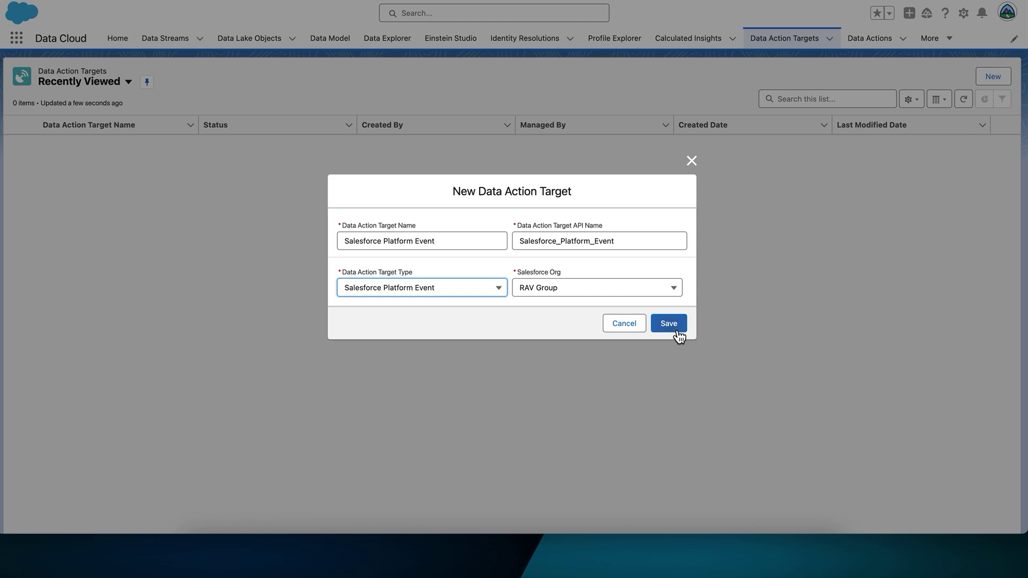
click(677, 332)
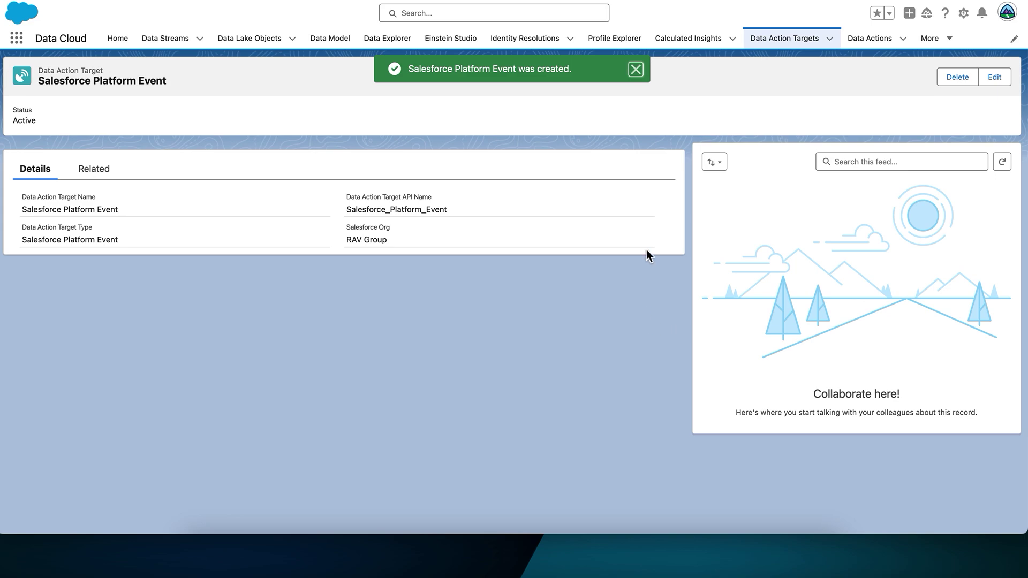
click(869, 48)
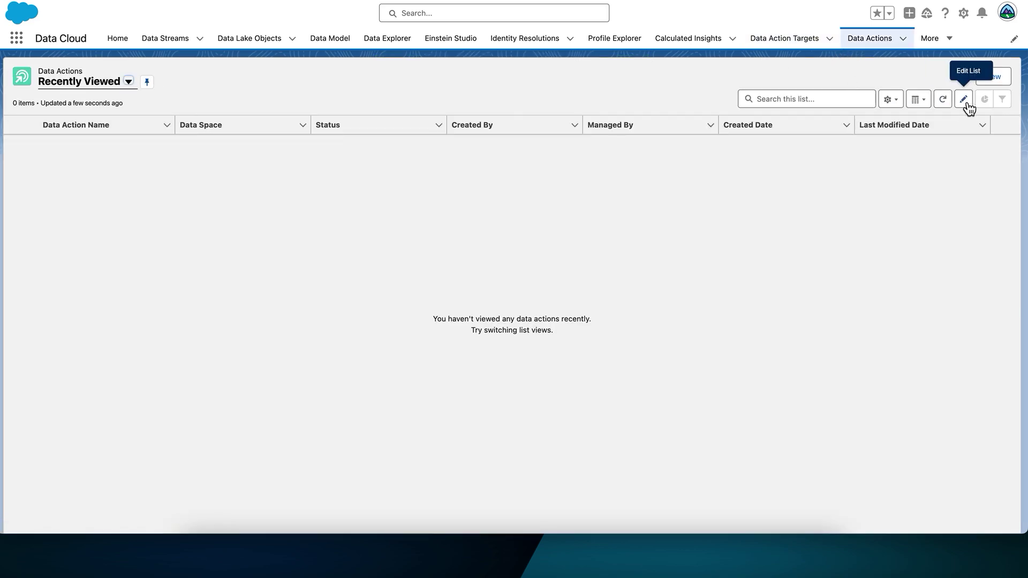
Start a new data action targeting Salesforce Platform Event.
click(996, 84)
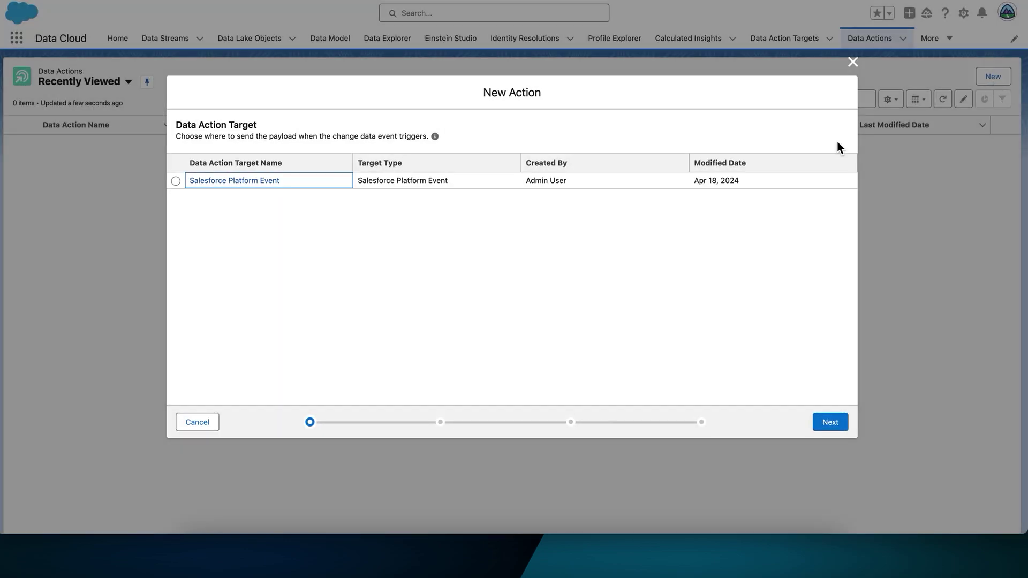
click(176, 181)
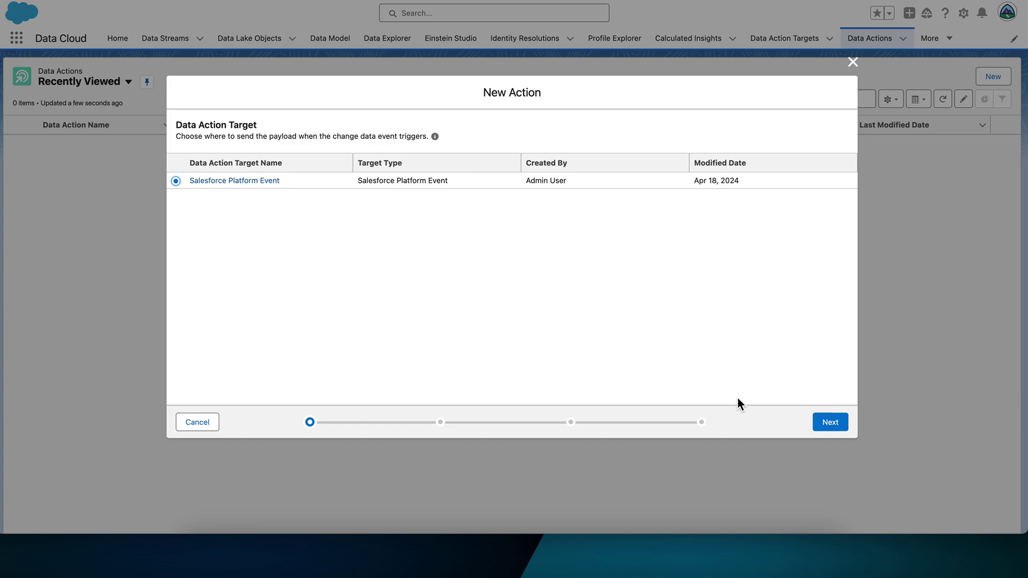
click(829, 422)
Set object type Calculated Insight, primary object Geo Fence Stream, related object Unified Individual.
click(357, 214)
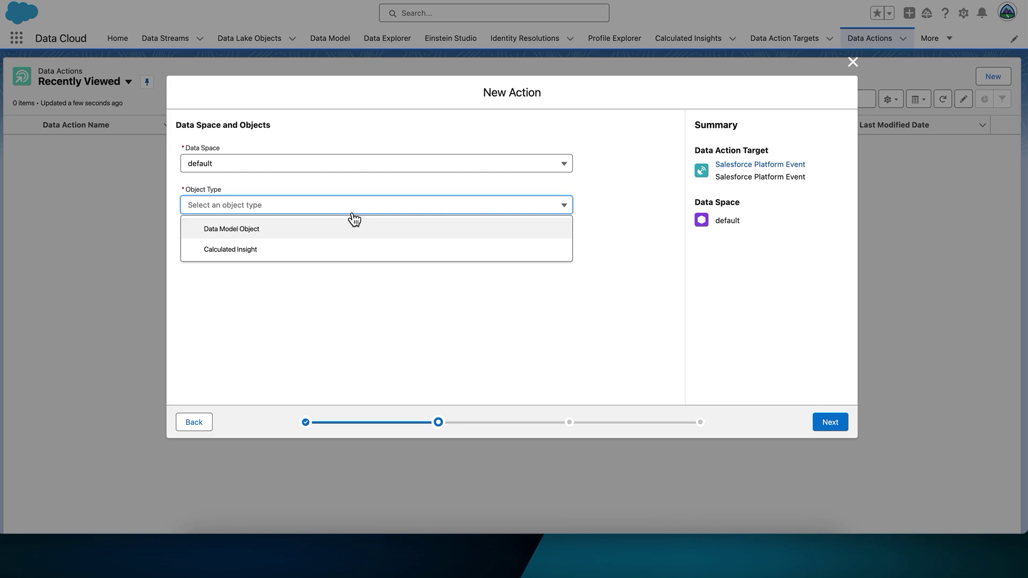
click(532, 251)
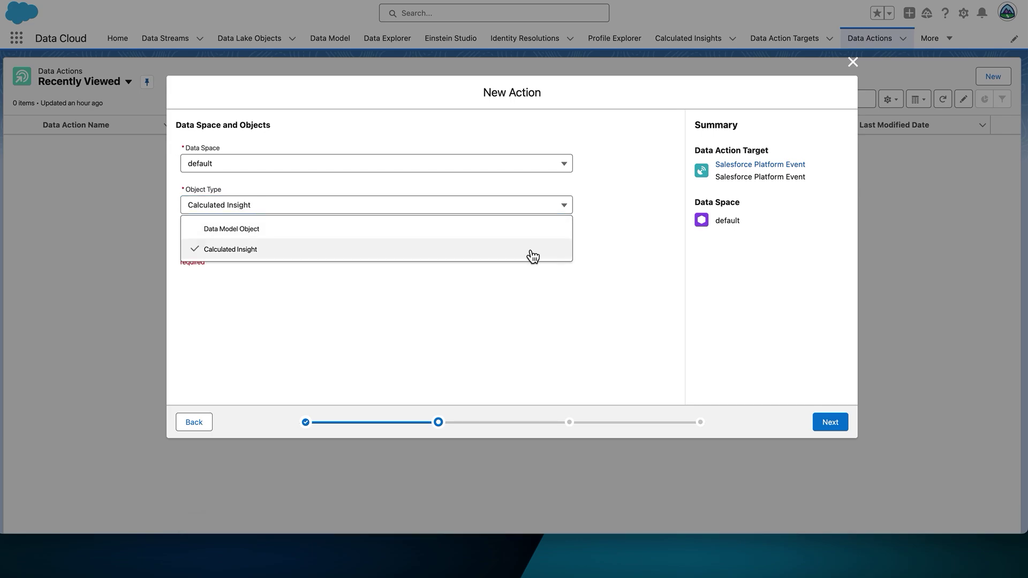
click(532, 250)
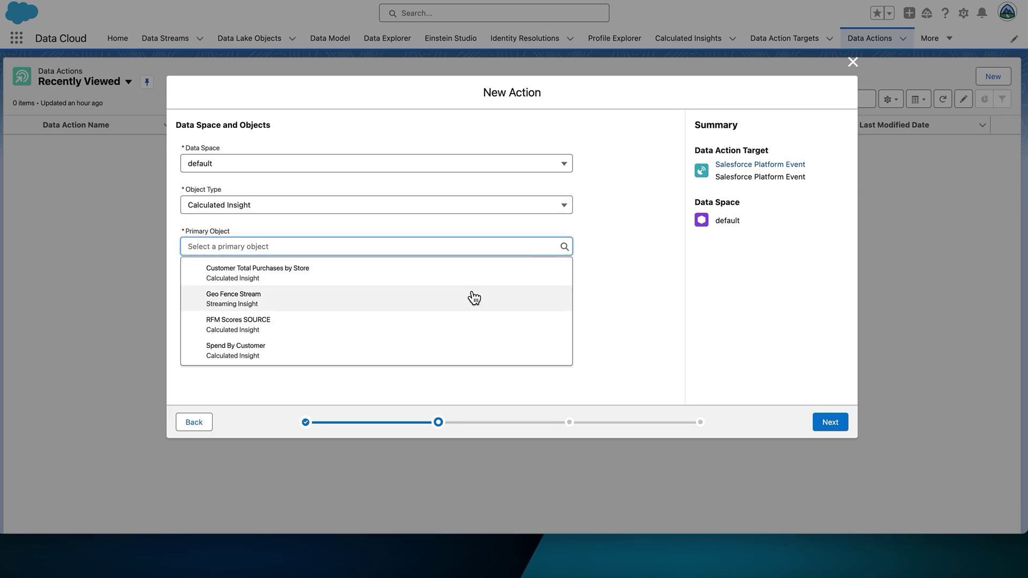
click(459, 303)
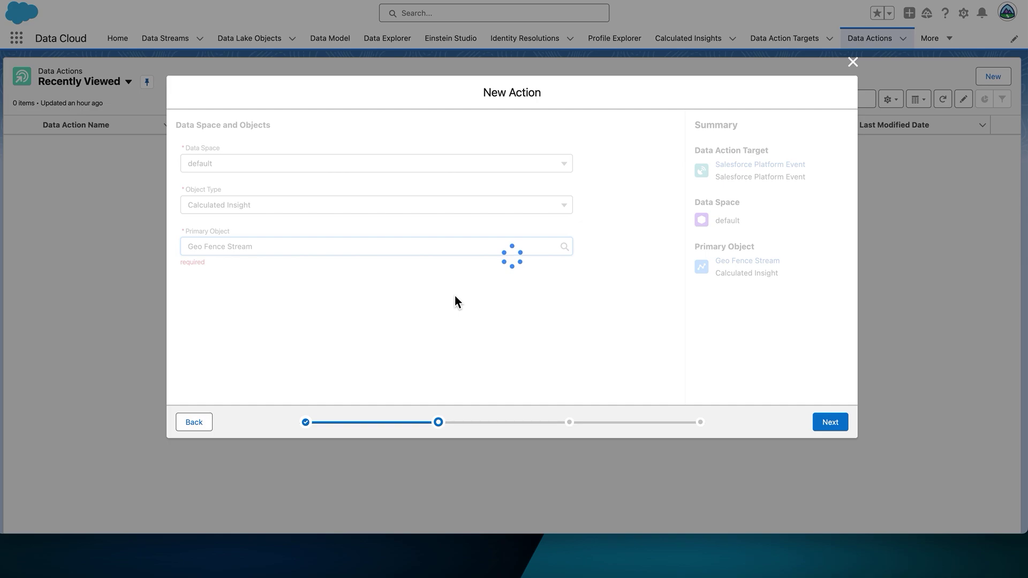
click(453, 301)
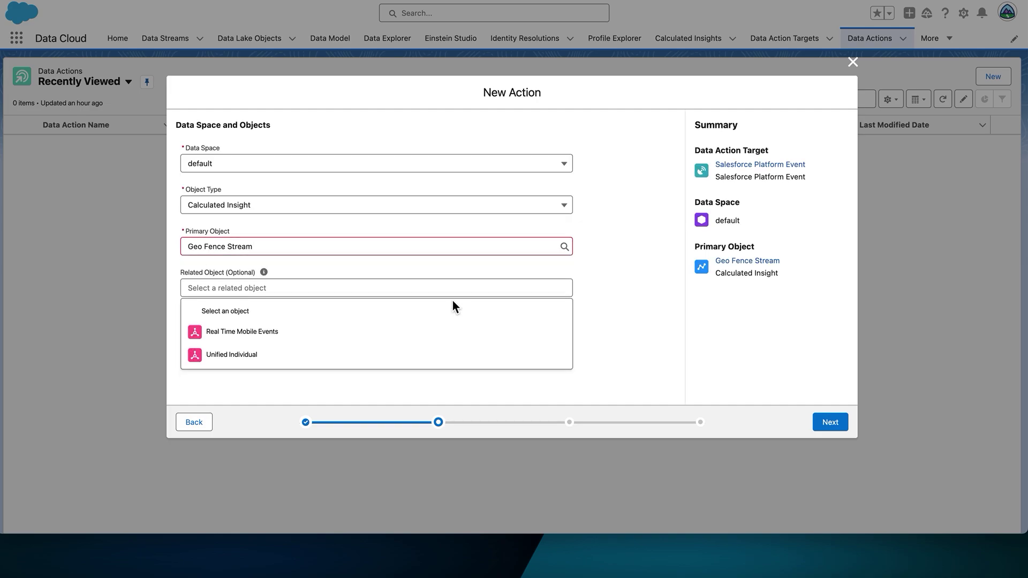
click(415, 356)
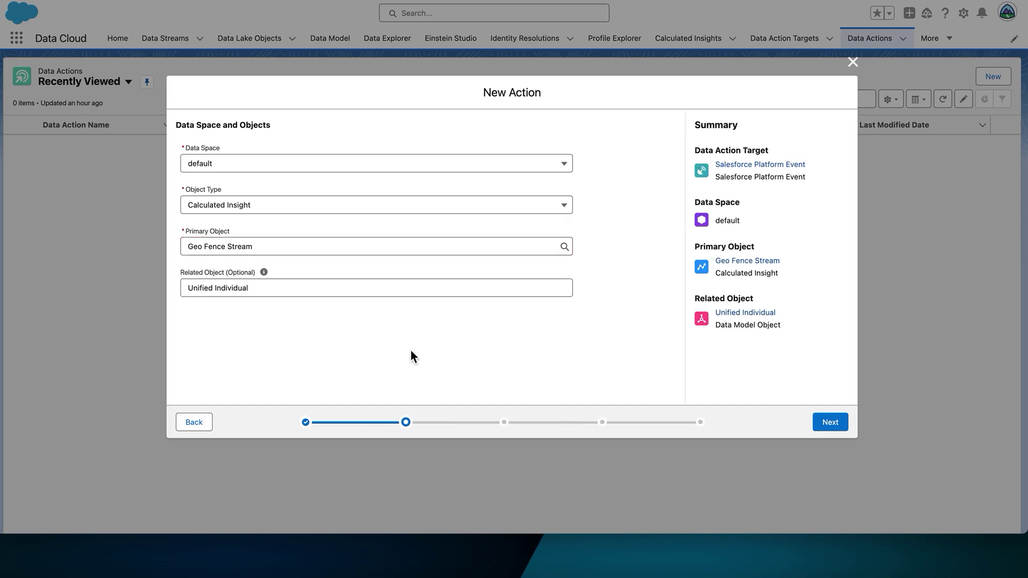
Choose First Name, Last Name and Unified Individual Id as related attributes, then continue.
click(836, 434)
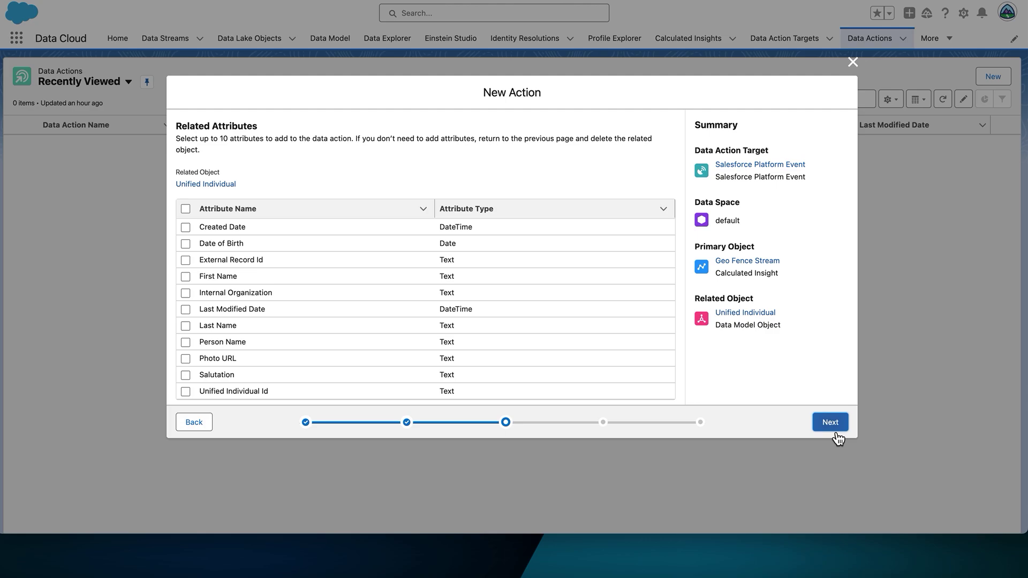
click(185, 278)
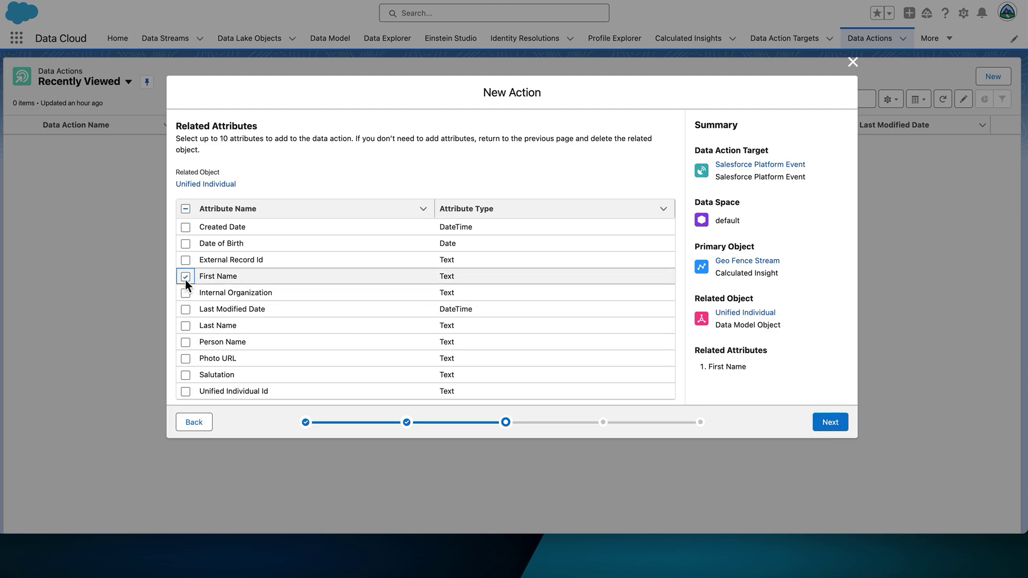
click(185, 326)
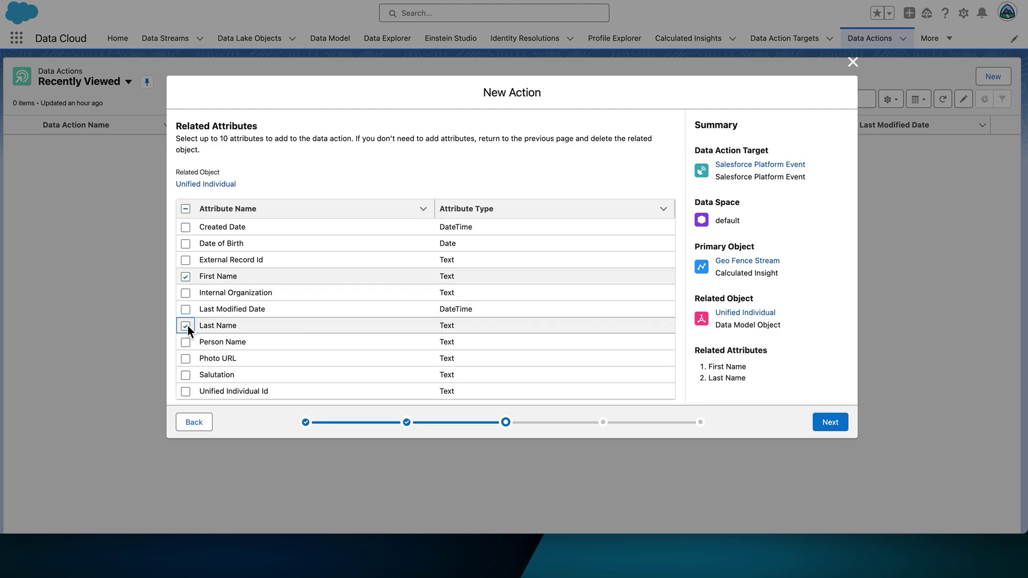
click(187, 393)
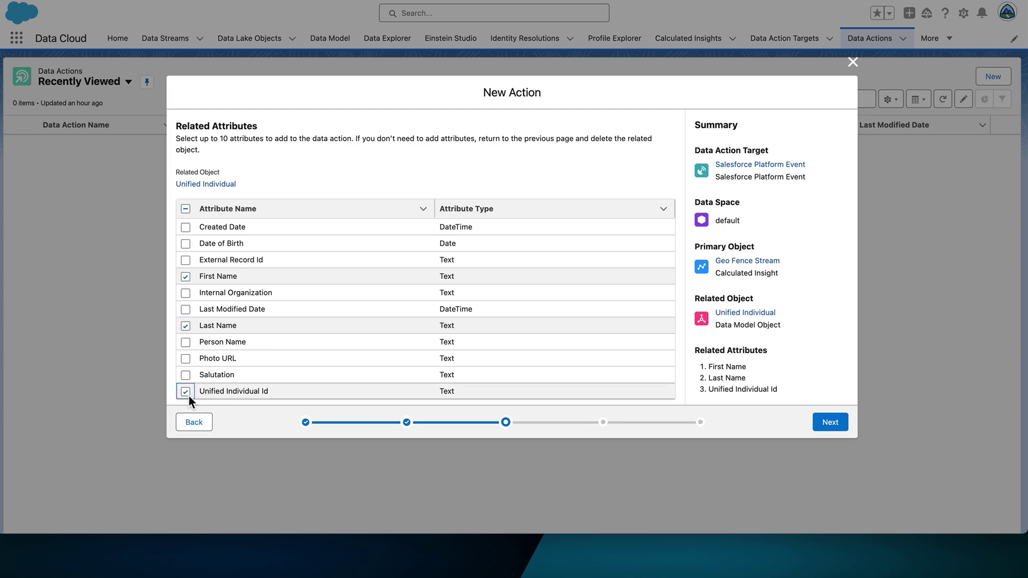
click(830, 422)
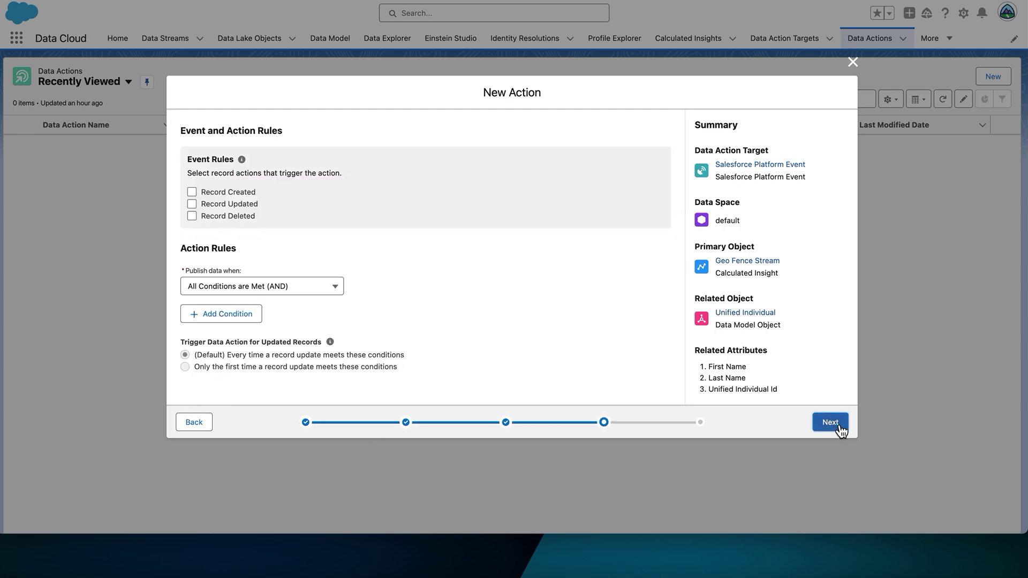
Trigger the action on Record Created and Record Updated, requiring all conditions to be met.
click(192, 192)
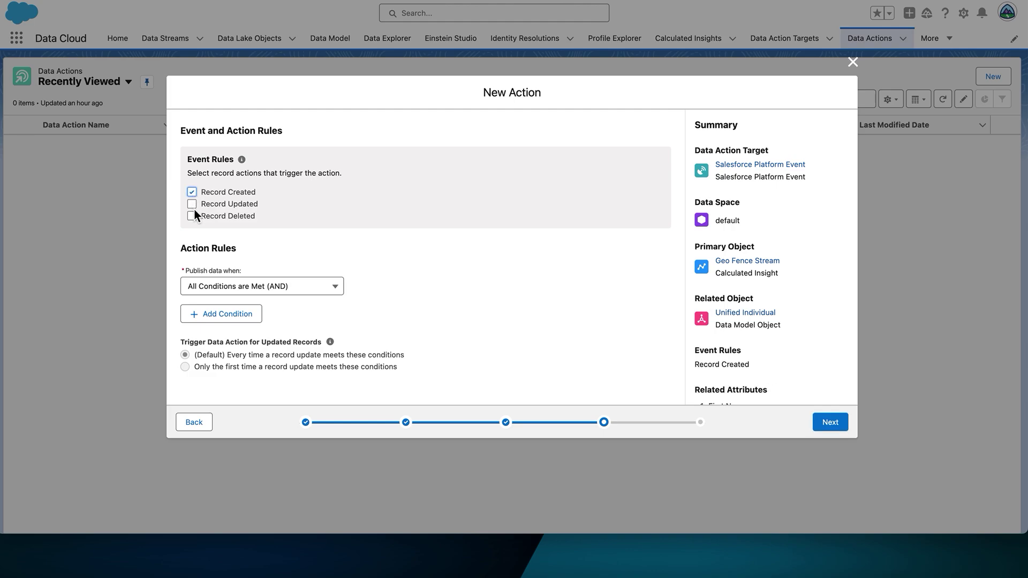
click(193, 205)
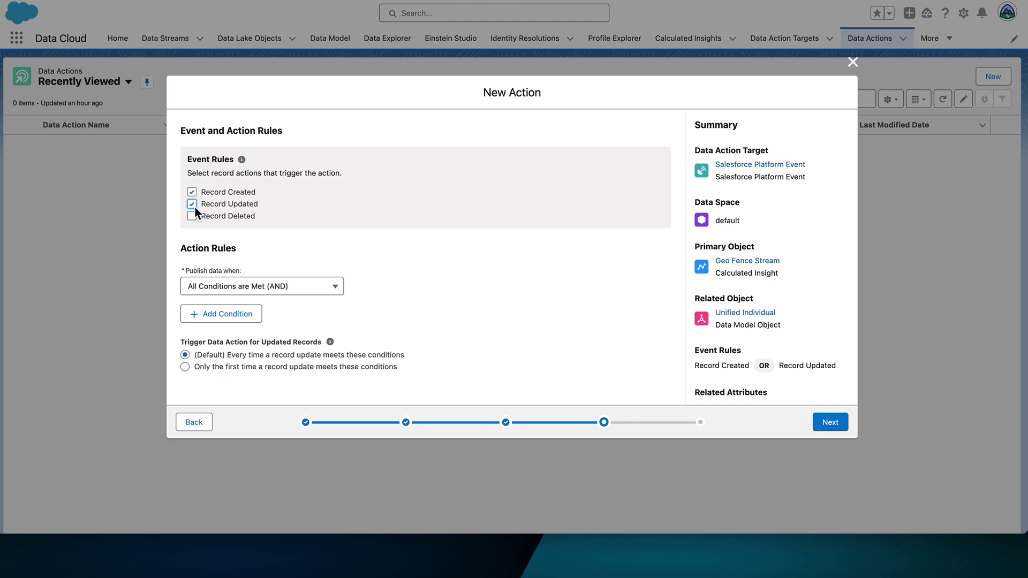
click(339, 294)
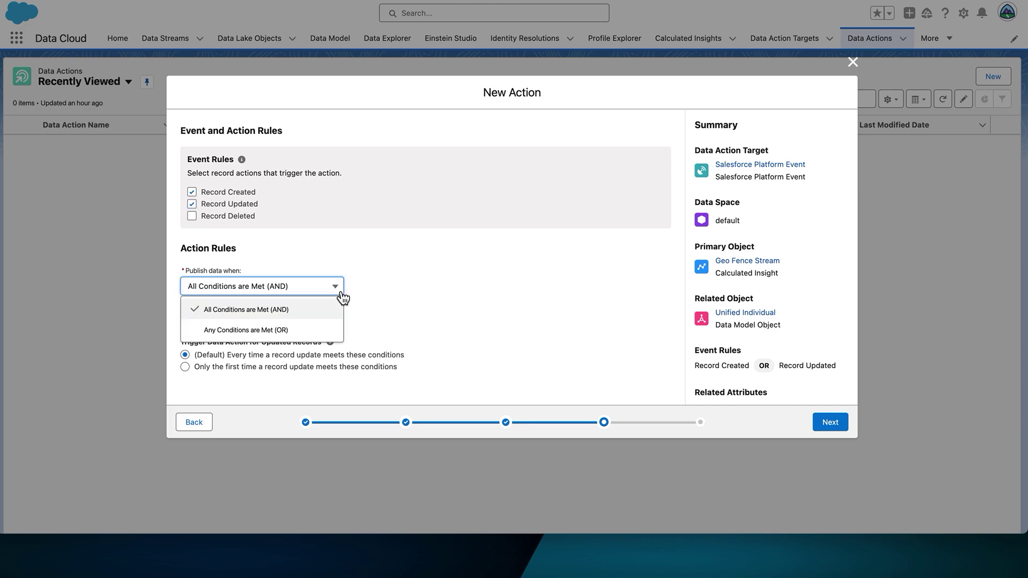
click(301, 315)
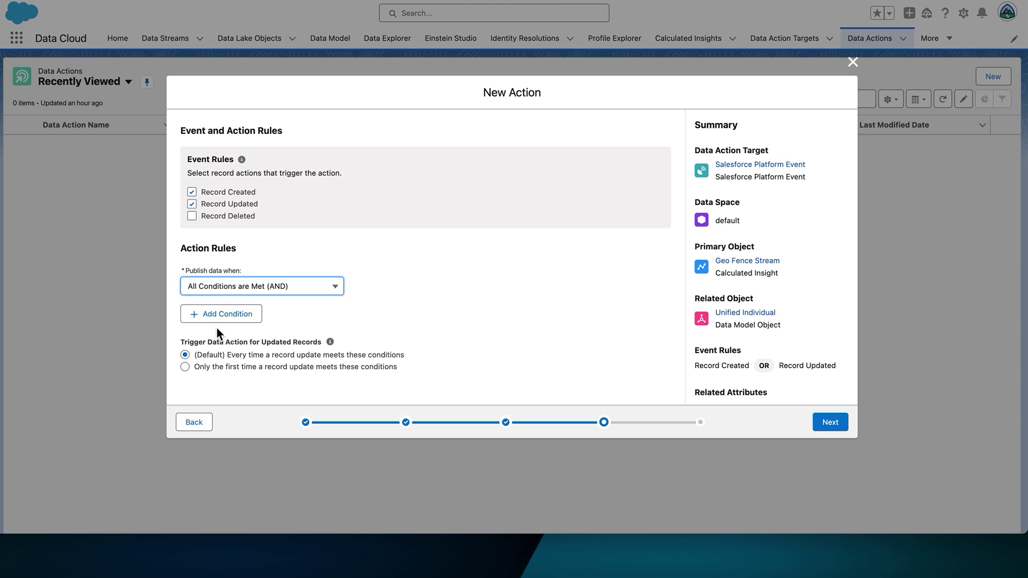
Add the Geo Fence Stream condition geofenceevent Is Equal To 'entered' and move to Properties.
click(230, 320)
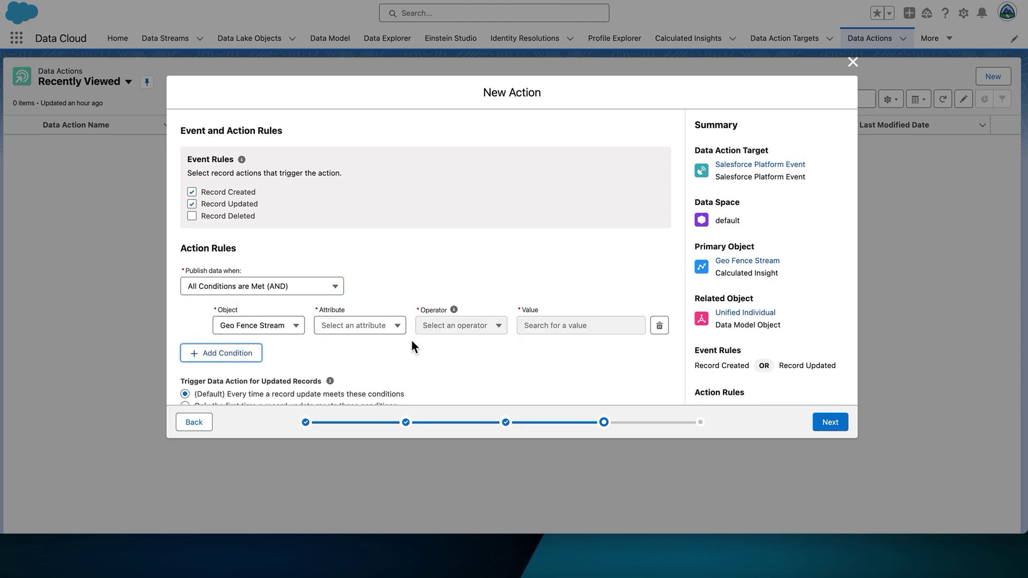
click(395, 327)
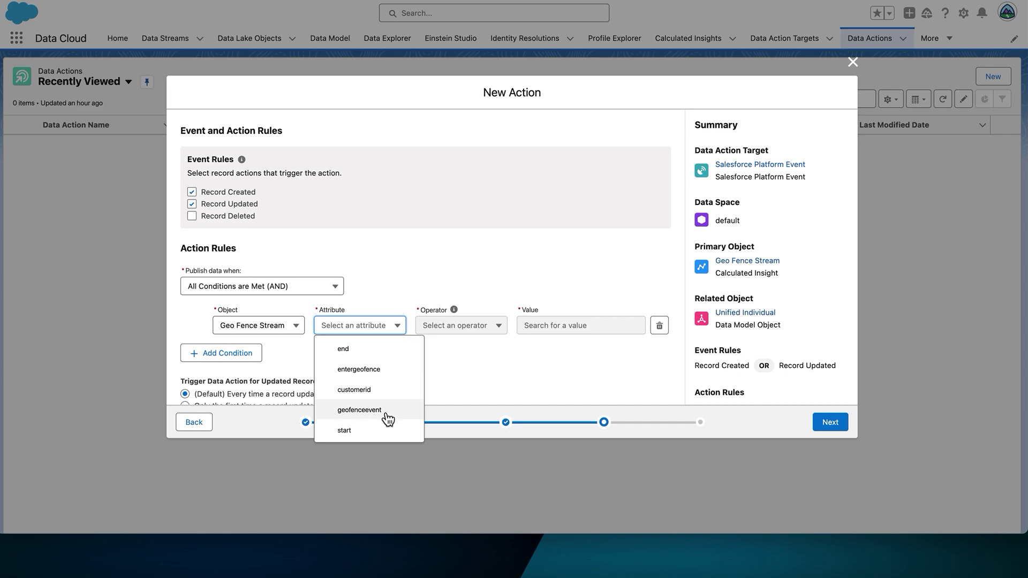
click(387, 418)
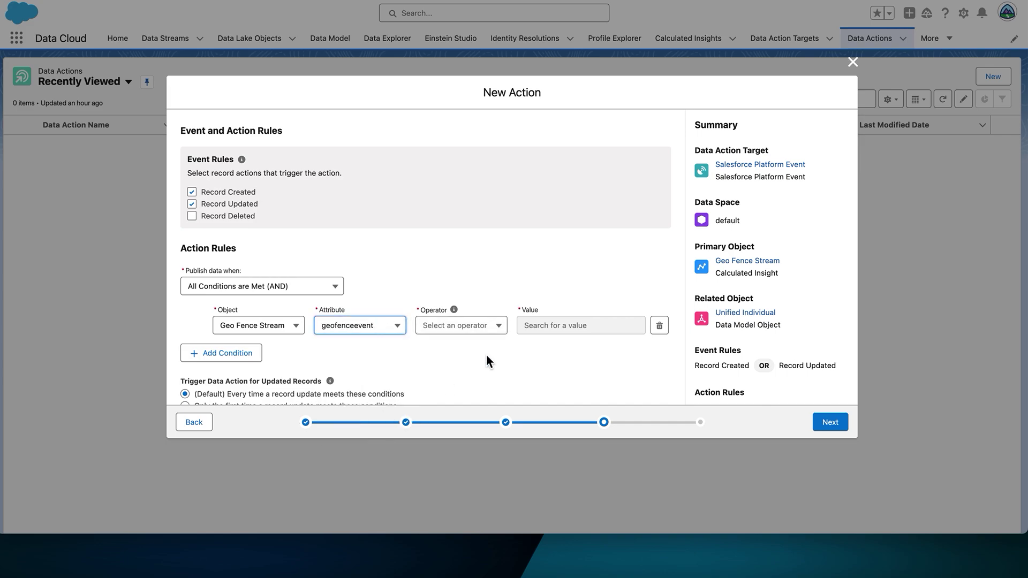
click(499, 327)
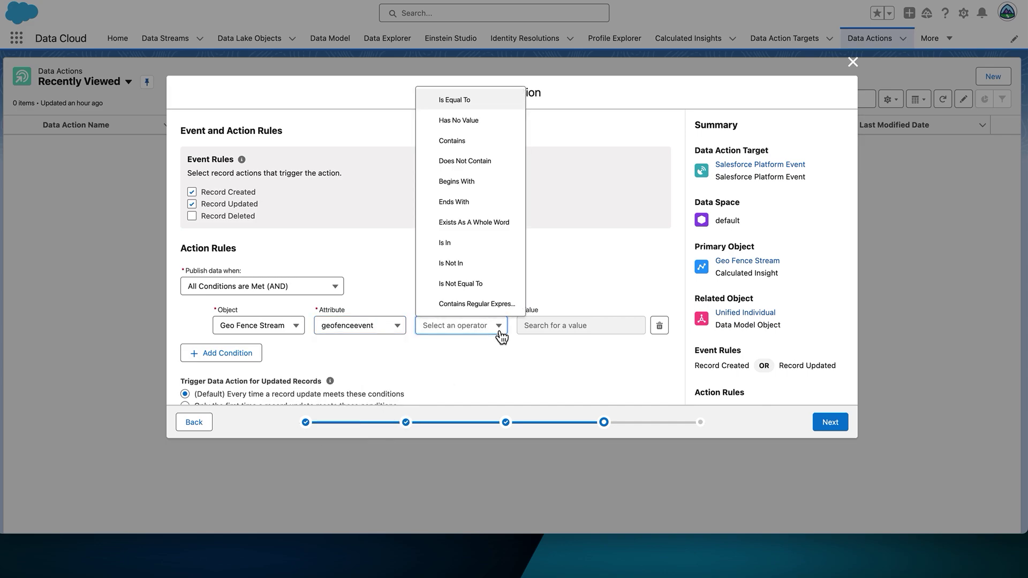
click(506, 102)
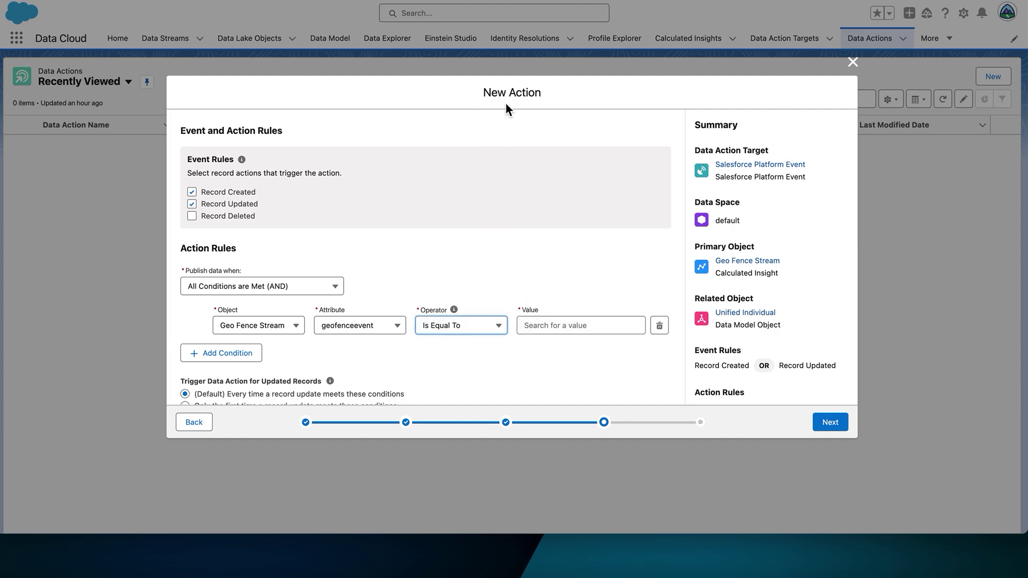
click(574, 324)
text(e)
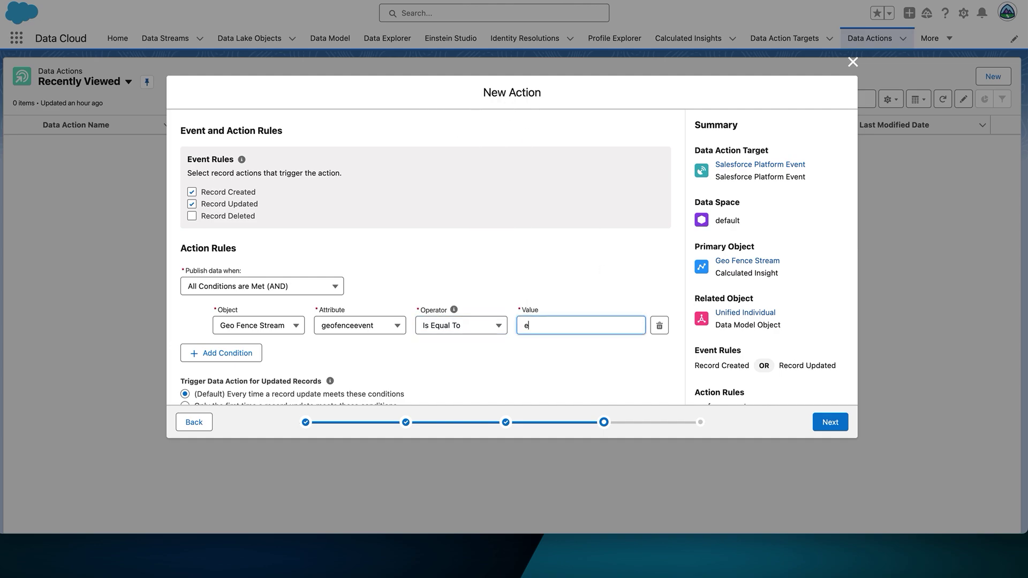
text(ntered)
click(831, 423)
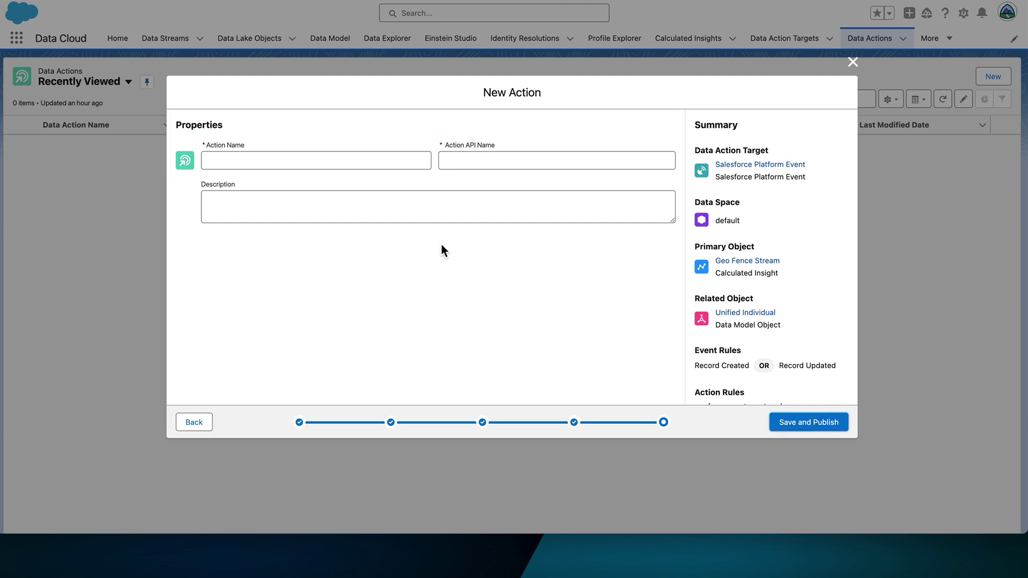
Name the data action 'Customer Entering Store', then save and publish it.
click(260, 163)
text(Customer Entering Store)
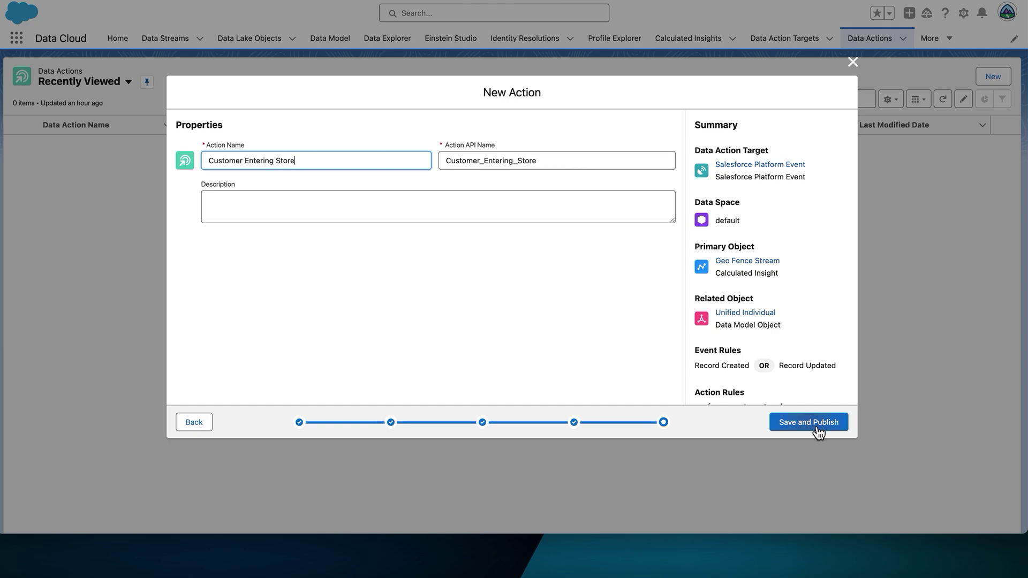
click(817, 424)
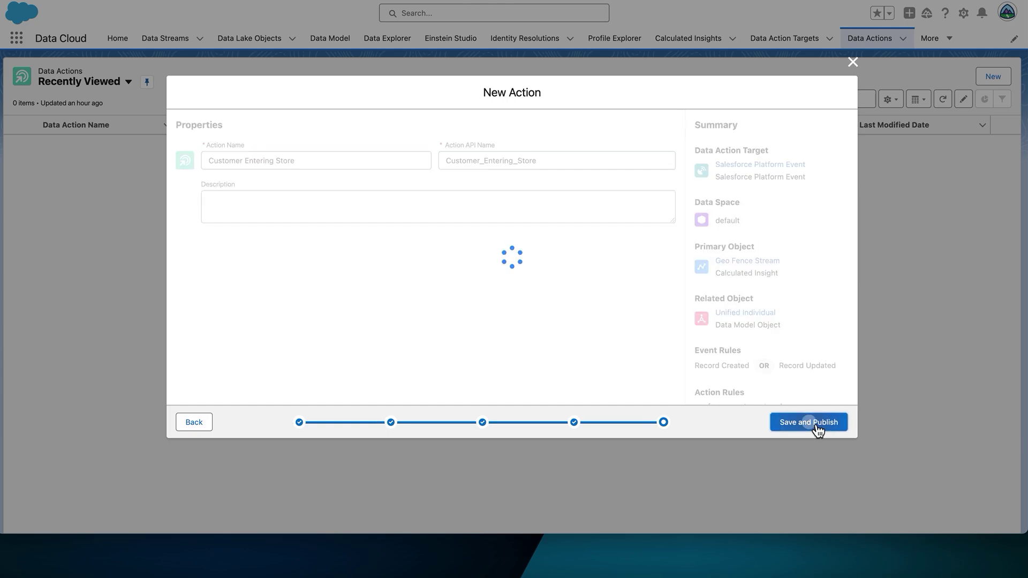